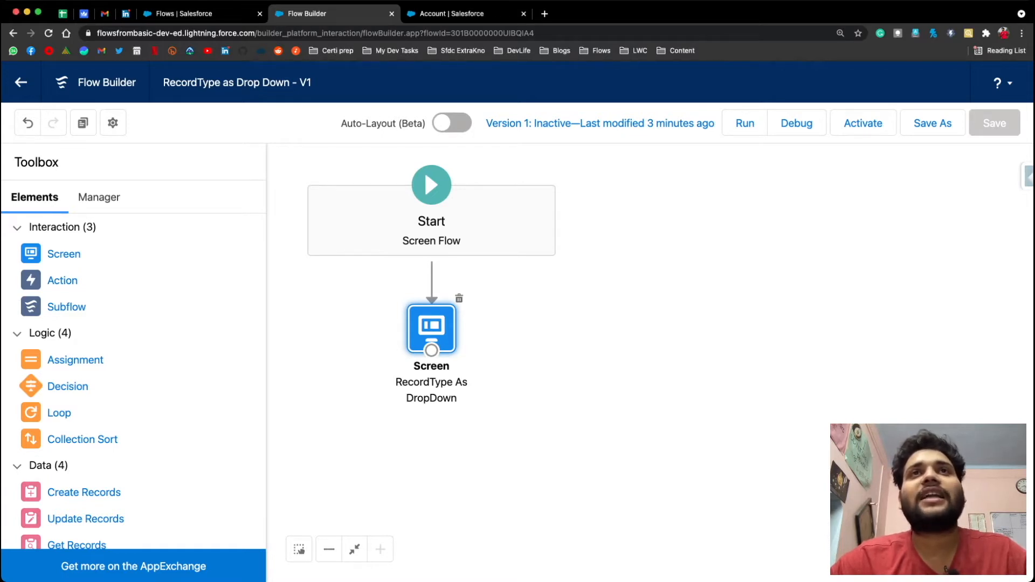
- Delete the connector between the Start element and the RecordType As DropDown screen
{"action": "left_click", "coordinate": [432, 280]}
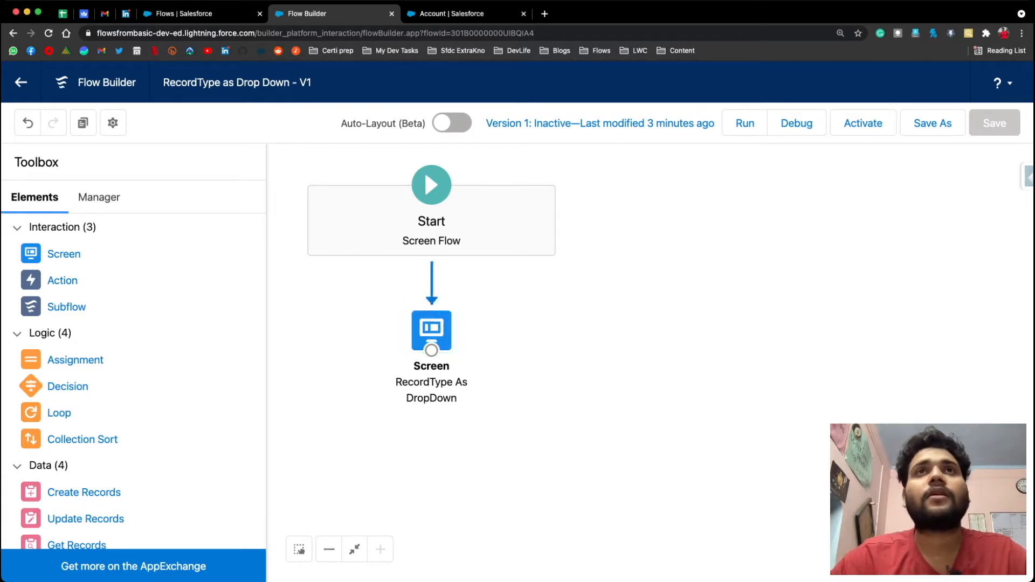
{"action": "key", "text": "Delete"}
- Add a Get Records element with the label and API name getAccountRecordType
{"action": "scroll", "coordinate": [134, 518], "scroll_direction": "down", "scroll_amount": 1}
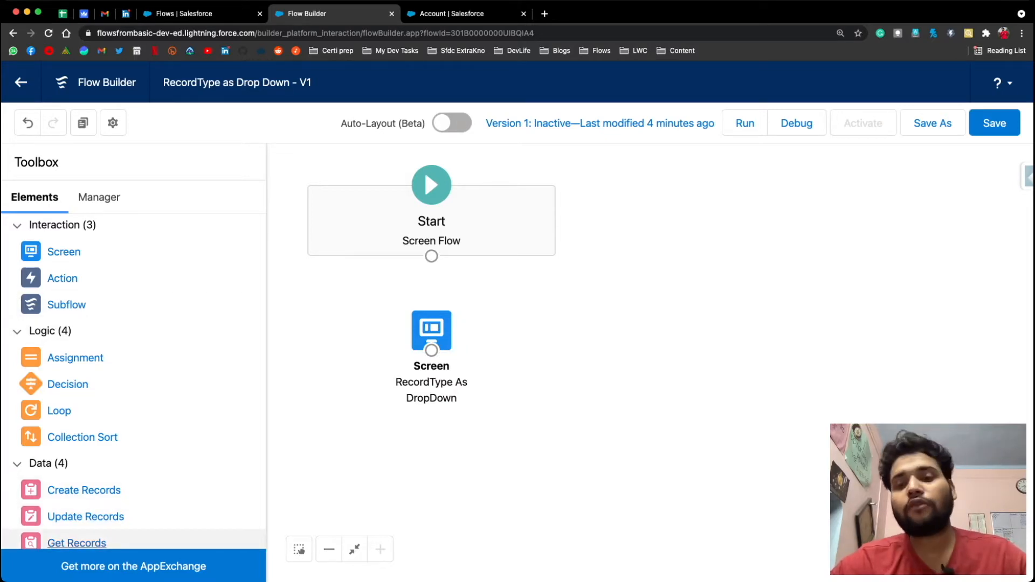
{"action": "left_click", "coordinate": [77, 543]}
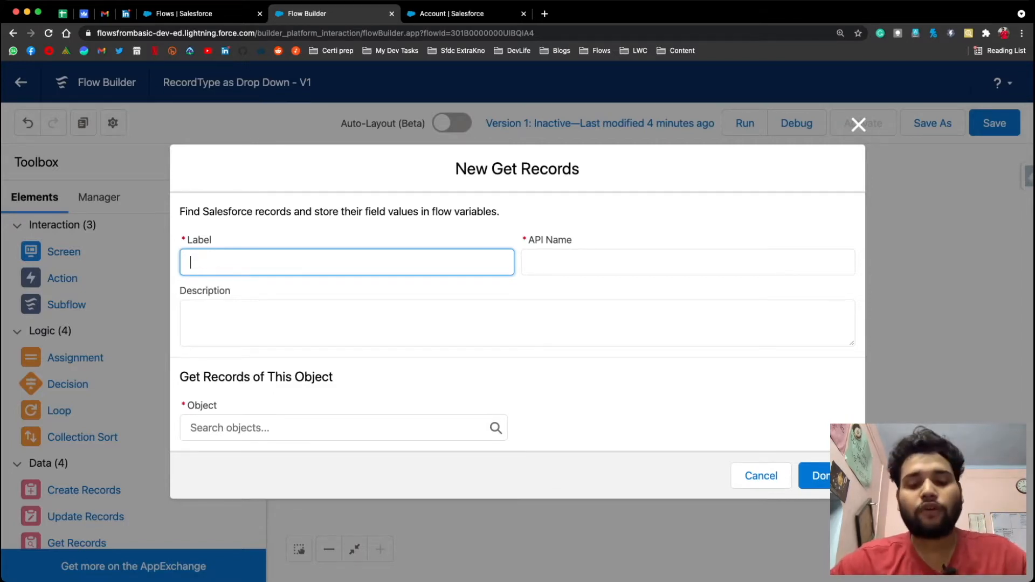
{"action": "type", "text": "g"}
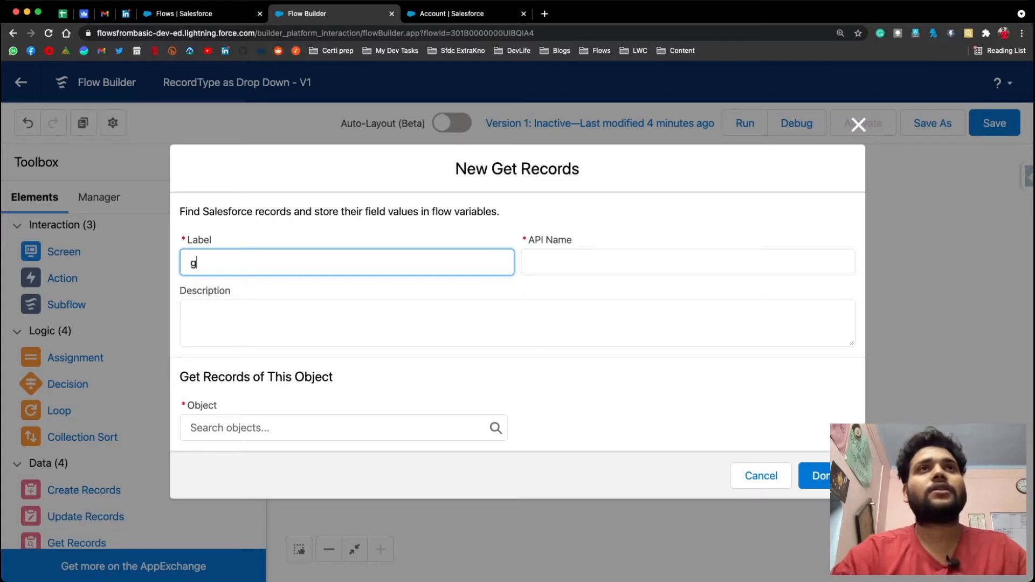
{"action": "type", "text": "etAccou"}
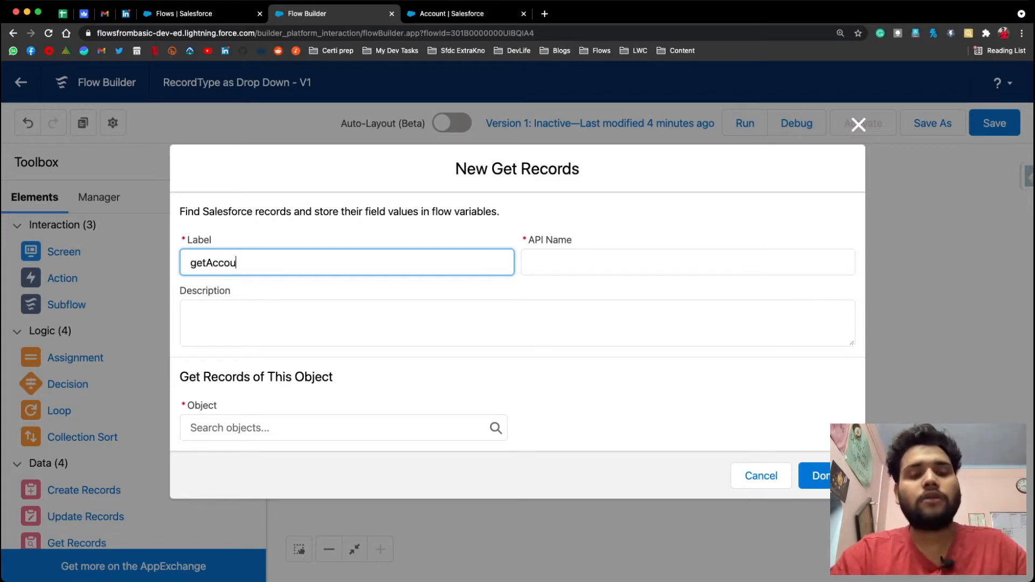
{"action": "type", "text": "ntRecotd"}
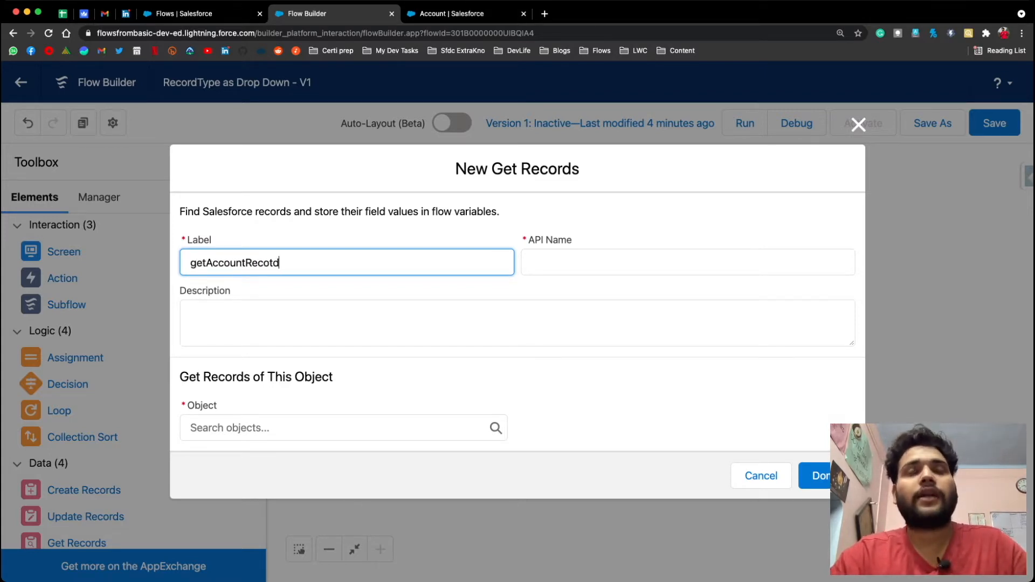
{"action": "key", "text": "BackSpace"}
{"action": "key", "text": "BackSpace"}
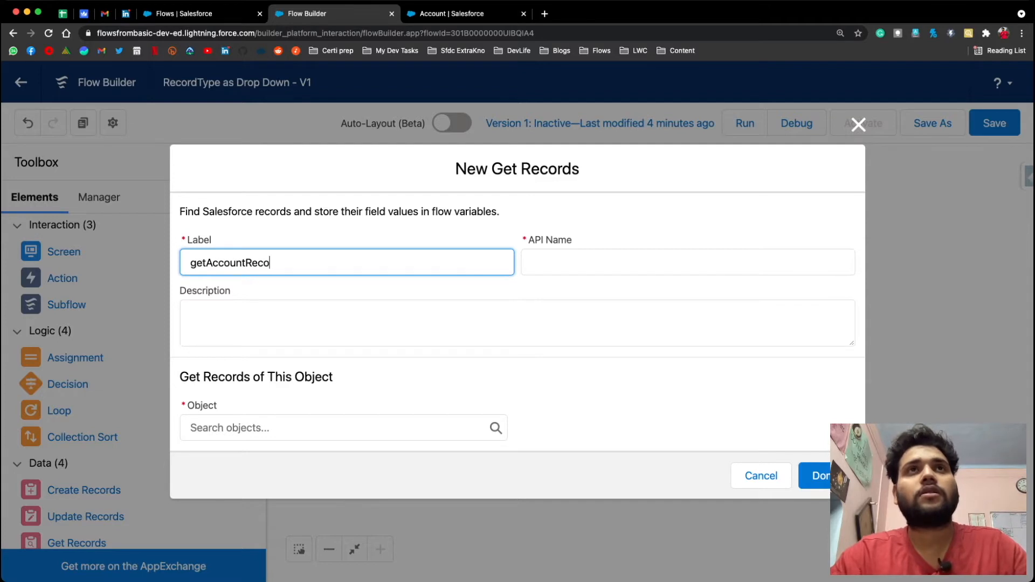
{"action": "type", "text": "rdType"}
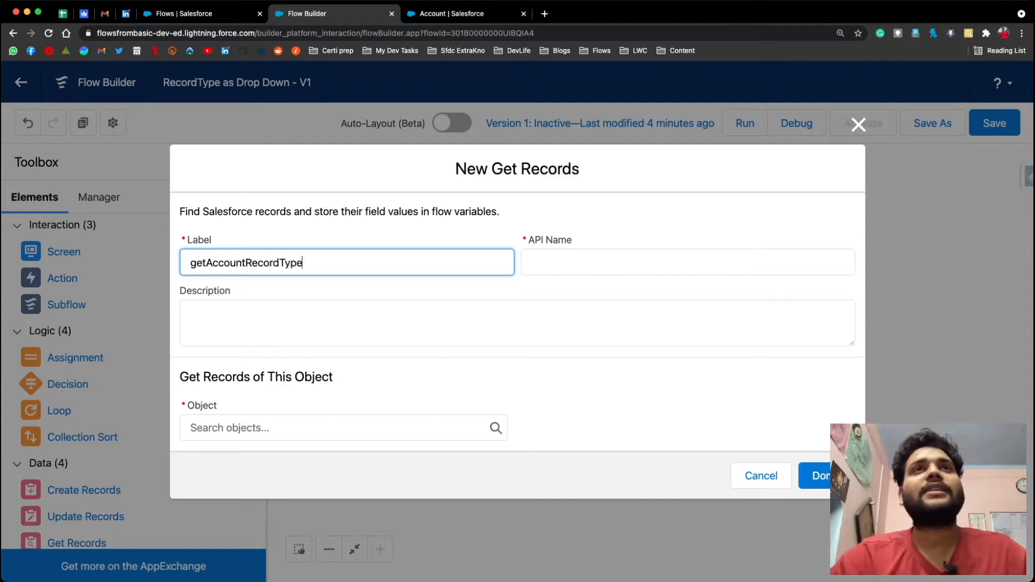
{"action": "left_click", "coordinate": [632, 263]}
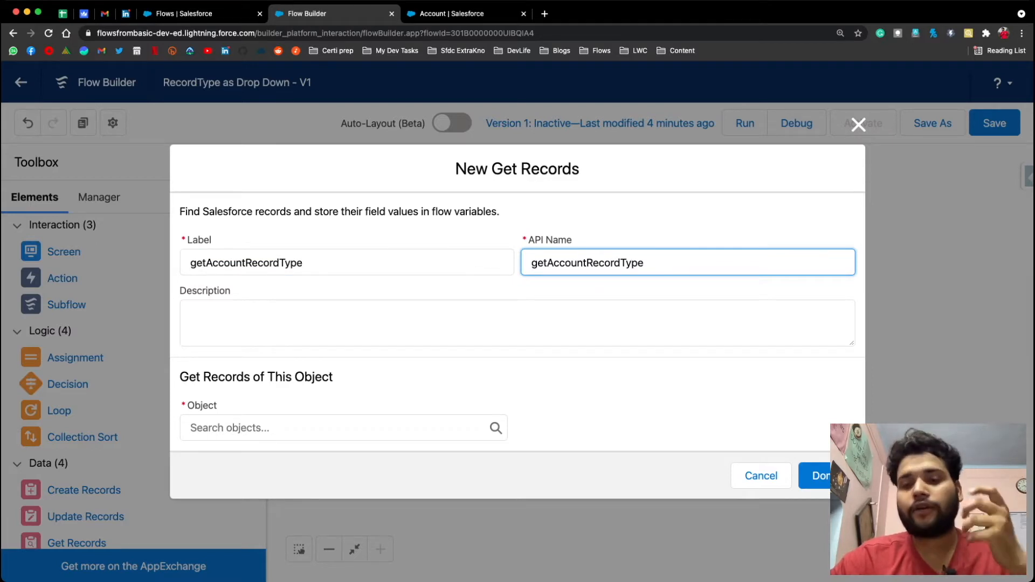
- Enter "Fetch Company Record Type Id" as the description of the Get Records element
{"action": "key", "text": "Tab"}
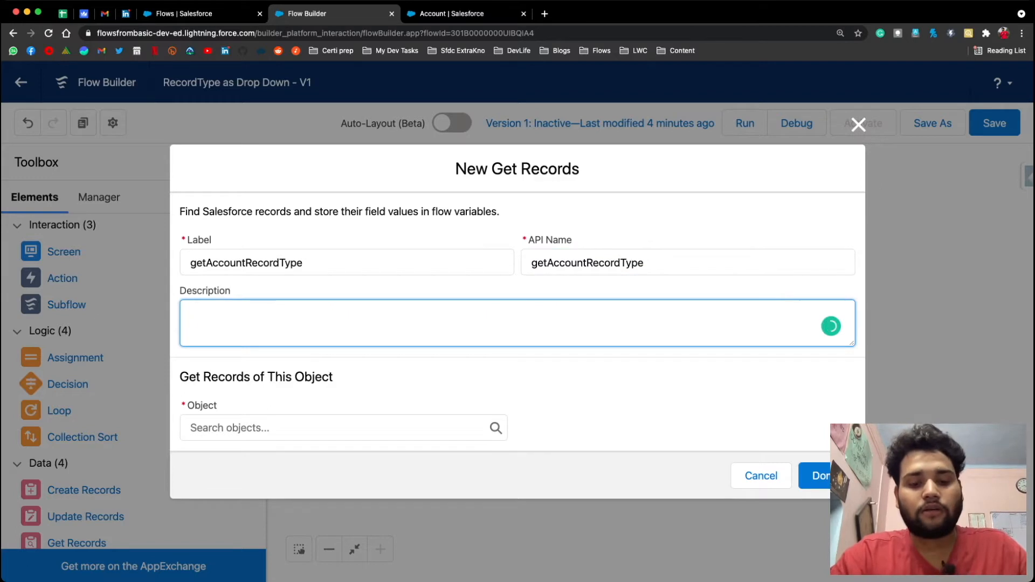
{"action": "type", "text": "Fetc"}
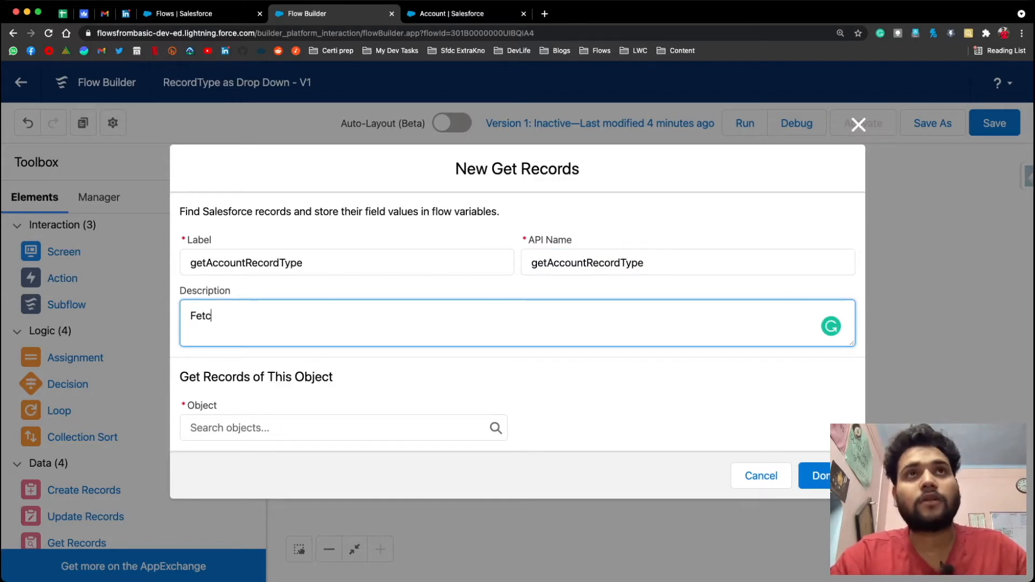
{"action": "type", "text": "h Compa"}
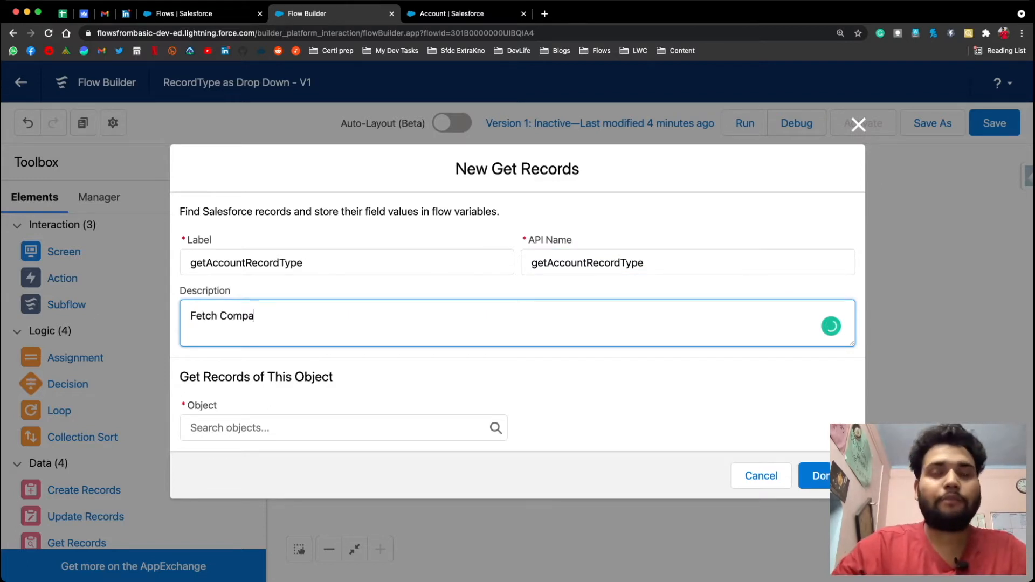
{"action": "type", "text": "ny Record "}
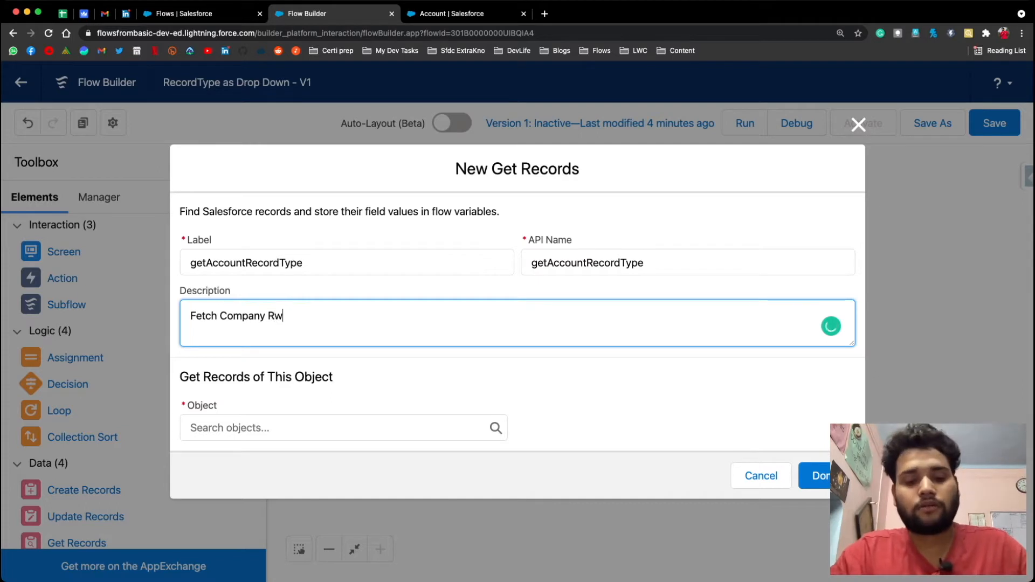
{"action": "type", "text": "Type"}
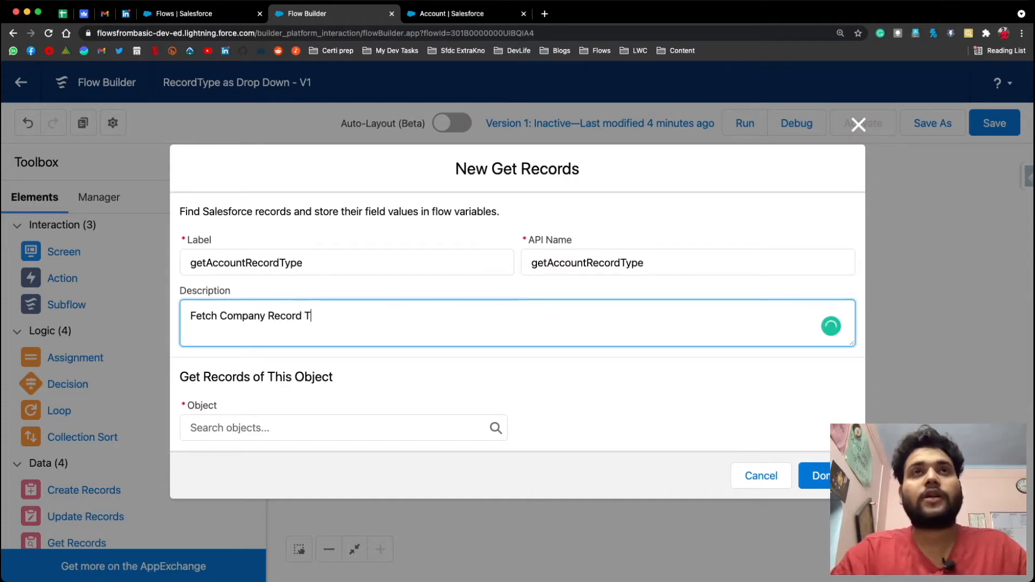
{"action": "key", "text": "BackSpace"}
{"action": "key", "text": "BackSpace"}
{"action": "key", "text": "BackSpace"}
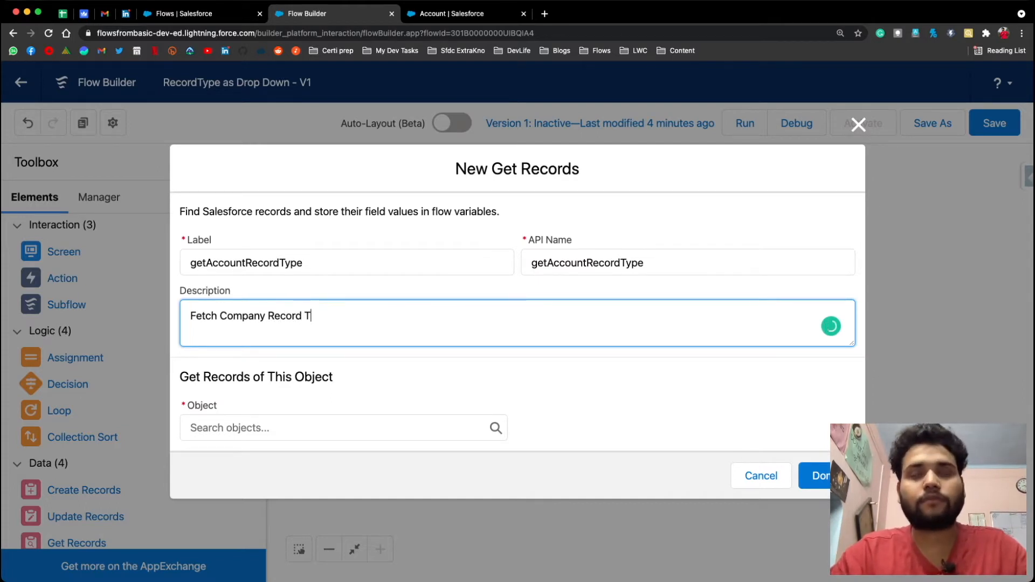
{"action": "type", "text": "ypr"}
{"action": "key", "text": "BackSpace"}
{"action": "key", "text": "BackSpace"}
{"action": "type", "text": "e Id"}
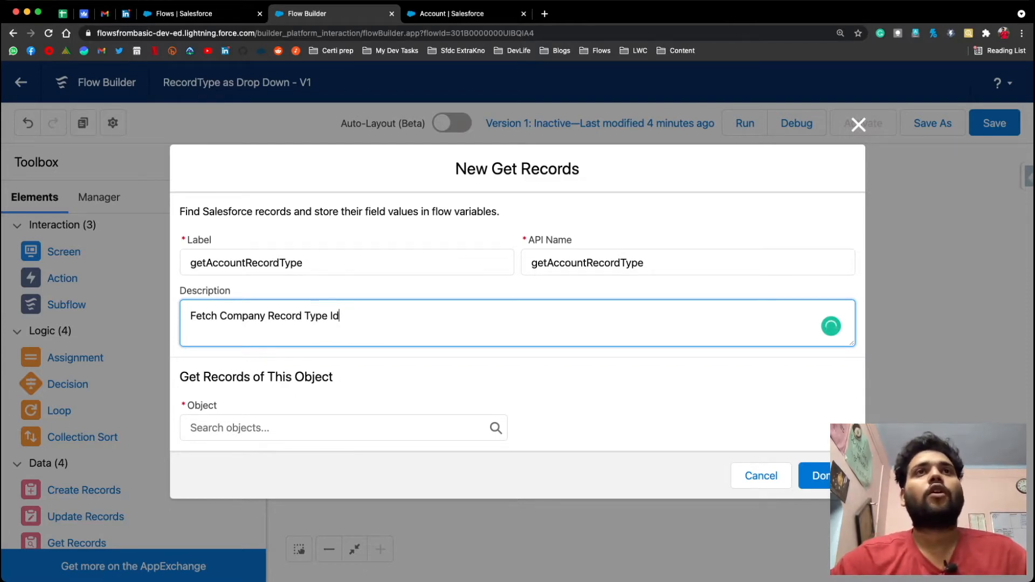
- Set the object to retrieve records from to Record Type
{"action": "key", "text": "Tab"}
{"action": "scroll", "coordinate": [345, 335], "scroll_direction": "down", "scroll_amount": 3}
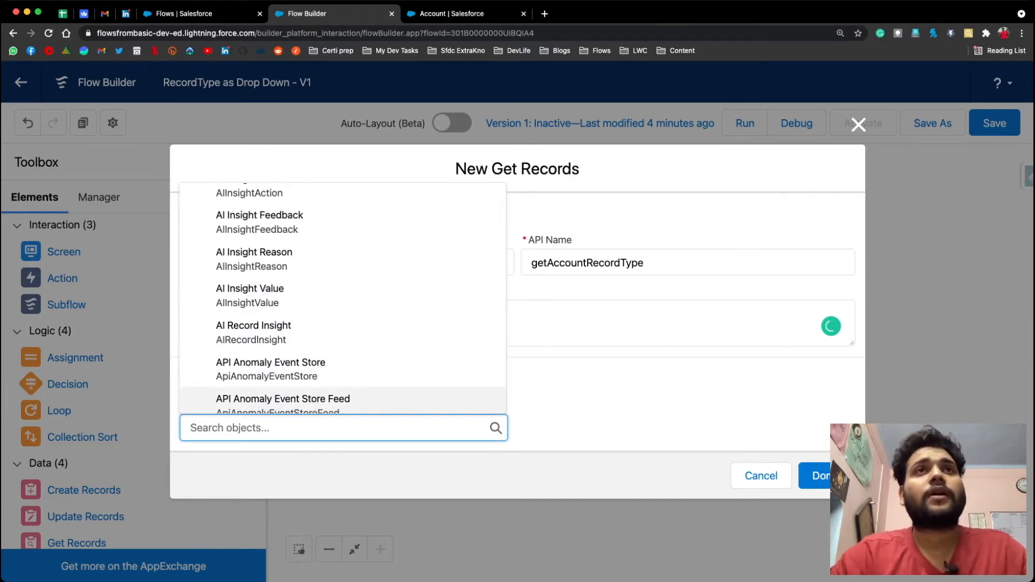
{"action": "type", "text": "record"}
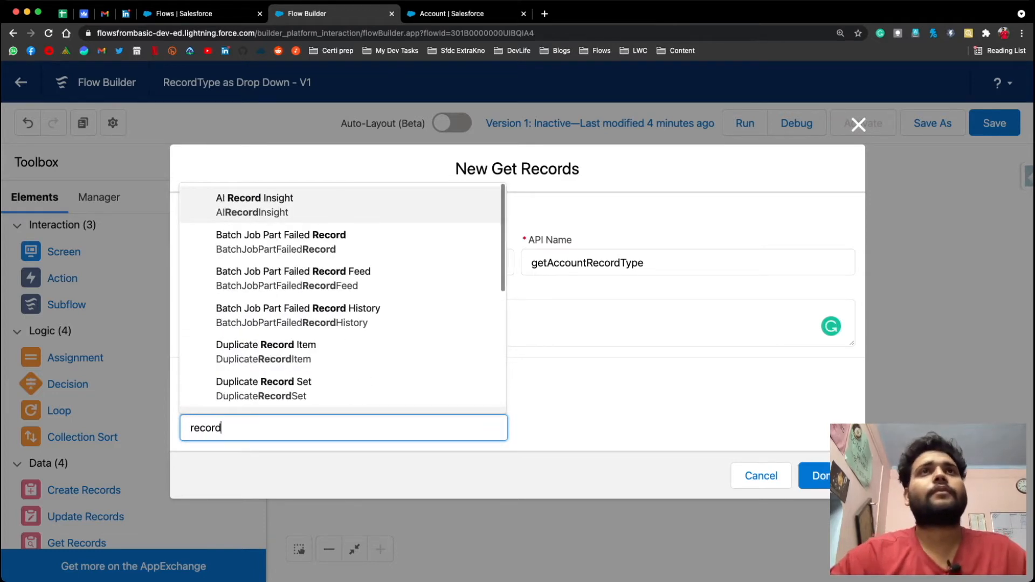
{"action": "key", "text": "Down"}
{"action": "key", "text": "Down"}
{"action": "key", "text": "Down"}
{"action": "key", "text": "Down"}
{"action": "key", "text": "Down"}
{"action": "key", "text": "Down"}
{"action": "key", "text": "Down"}
{"action": "key", "text": "Down"}
{"action": "key", "text": "Down"}
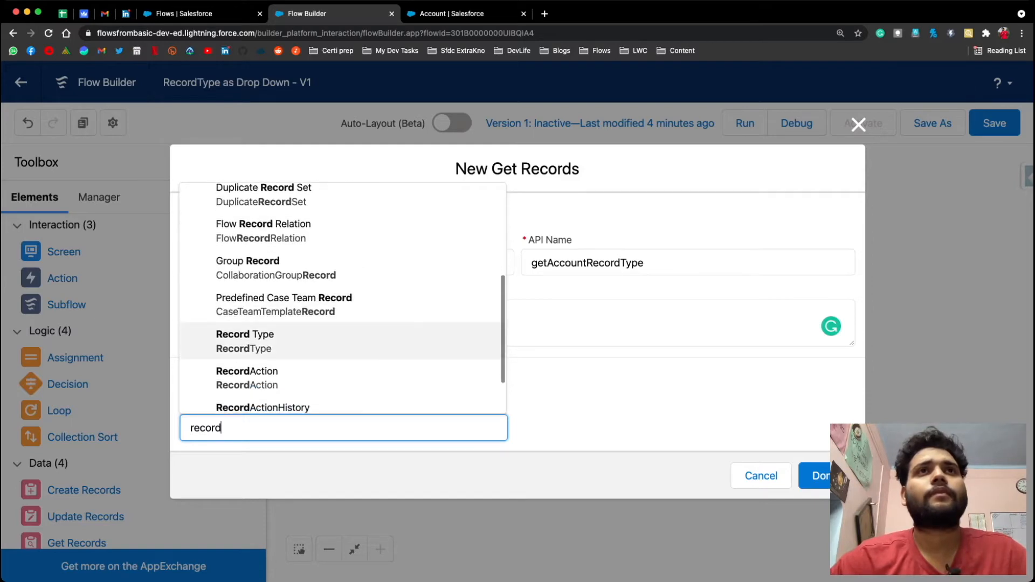
{"action": "key", "text": "Return"}
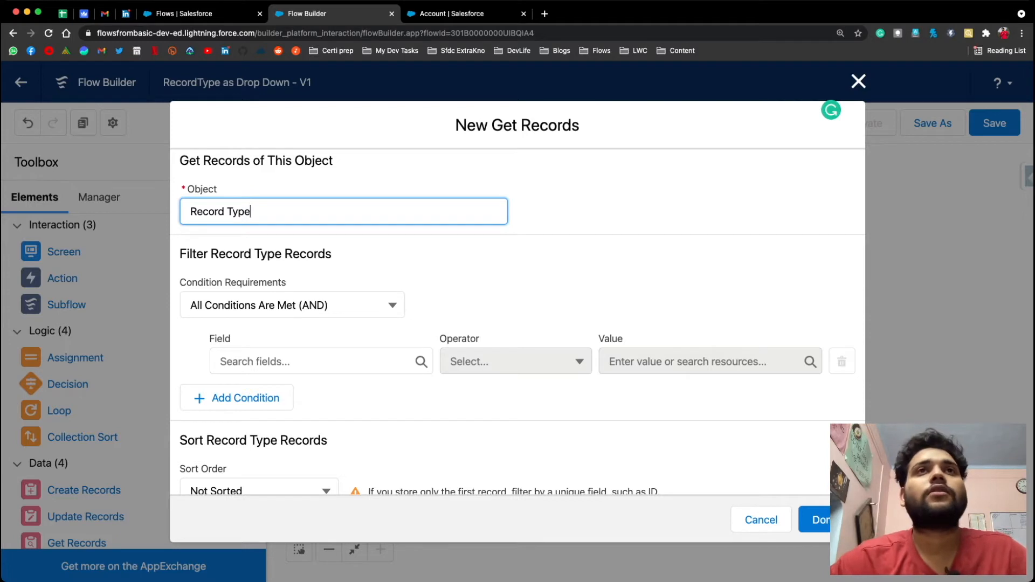
- Filter the Record Type records with the condition Name Equals Company
{"action": "left_click", "coordinate": [313, 362]}
{"action": "type", "text": "name"}
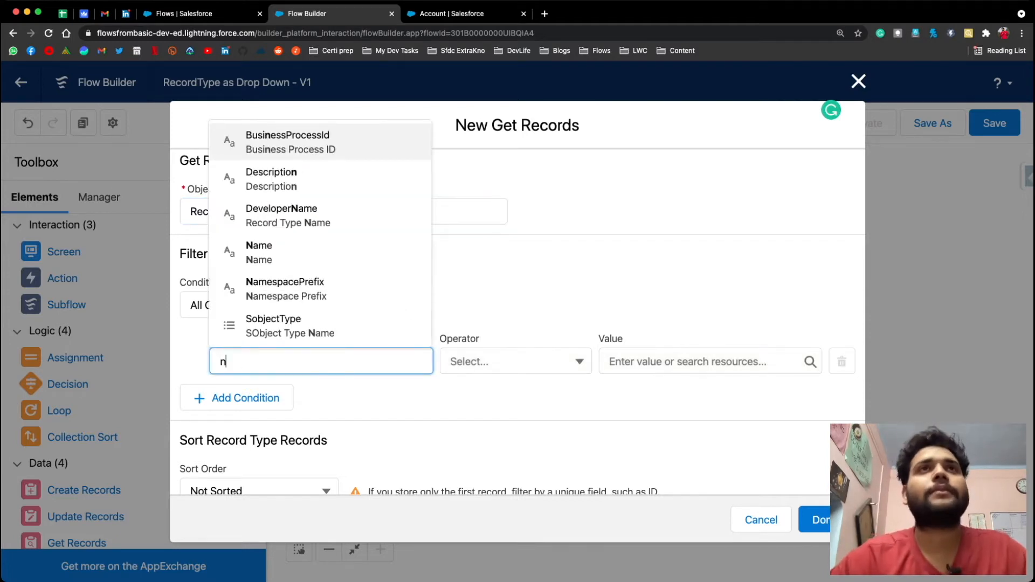
{"action": "key", "text": "Down"}
{"action": "key", "text": "Return"}
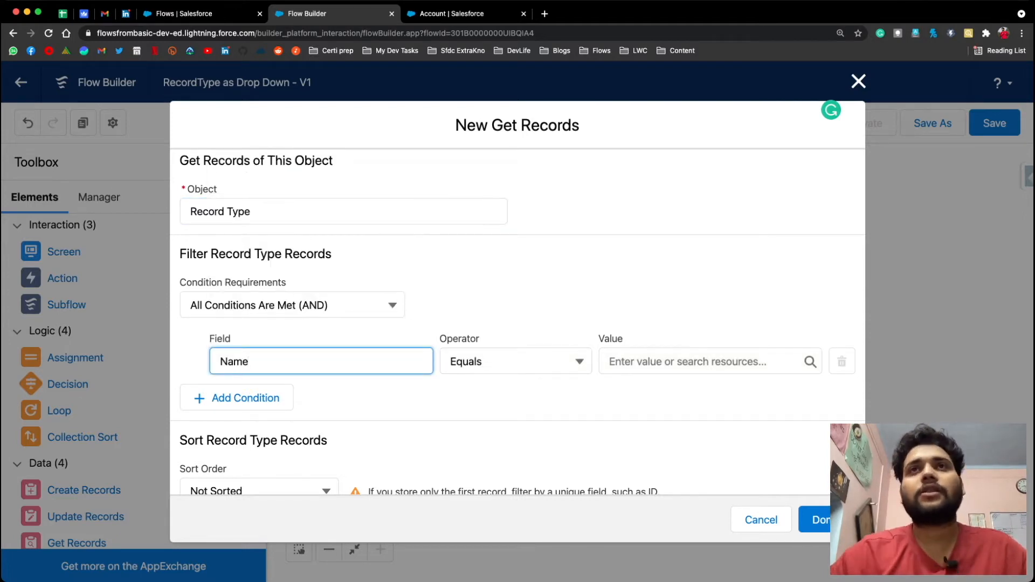
{"action": "left_click", "coordinate": [701, 362]}
{"action": "type", "text": "Company"}
{"action": "key", "text": "Tab"}
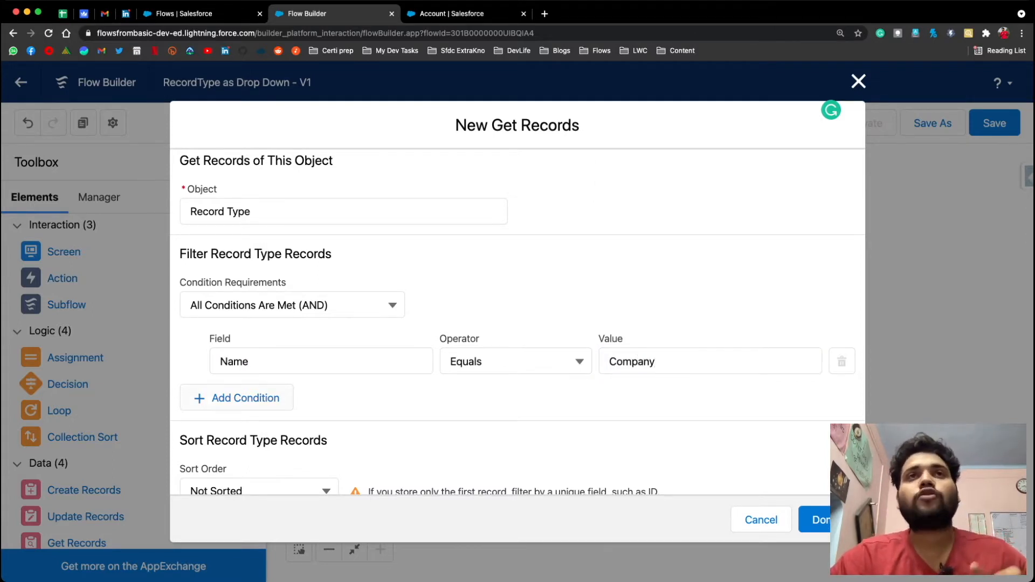
- Add a second filter condition, SobjectType Equals Account, and finish the Get Records element
{"action": "left_click", "coordinate": [245, 398]}
{"action": "left_click", "coordinate": [313, 414]}
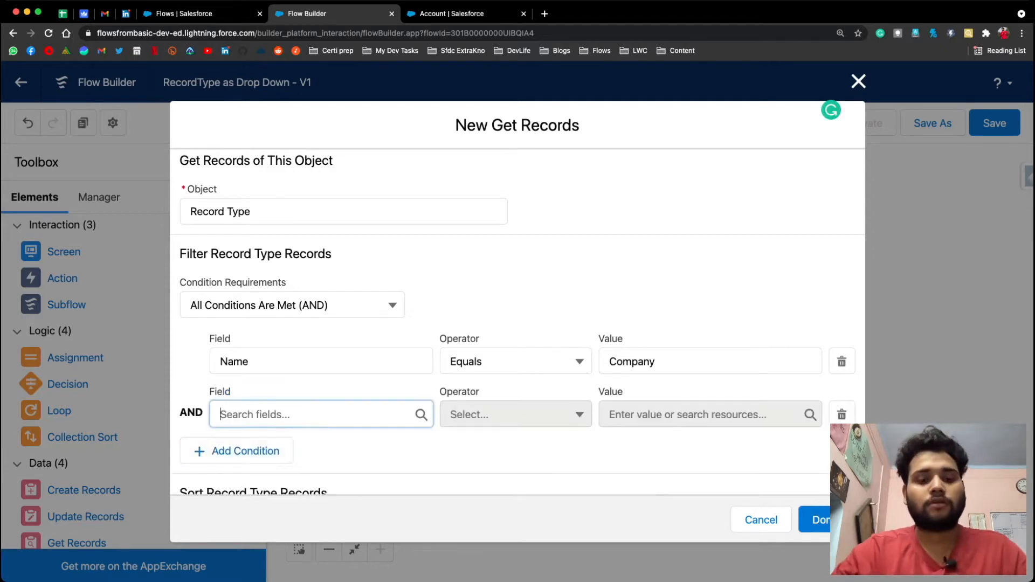
{"action": "type", "text": "soBJ"}
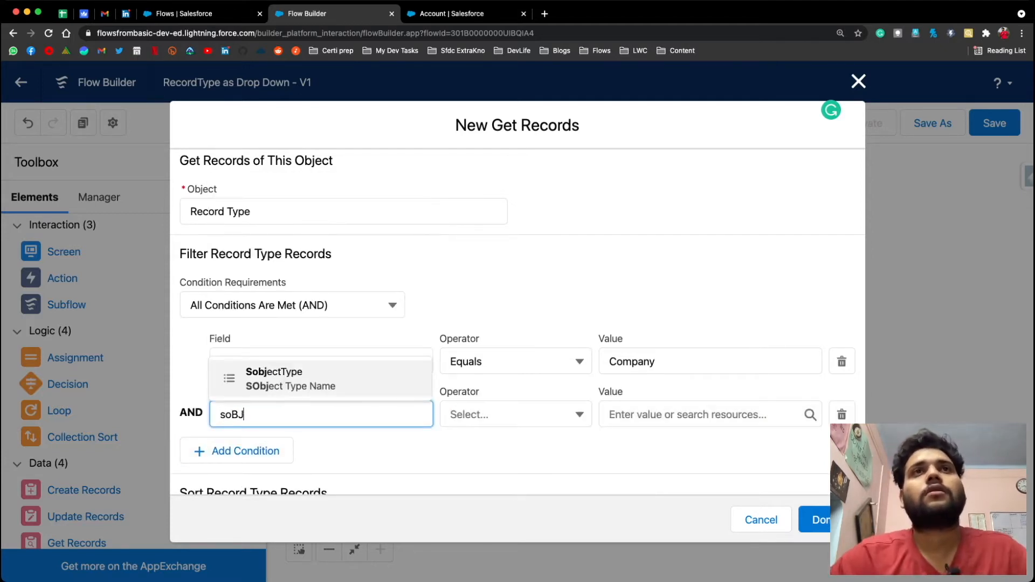
{"action": "key", "text": "Return"}
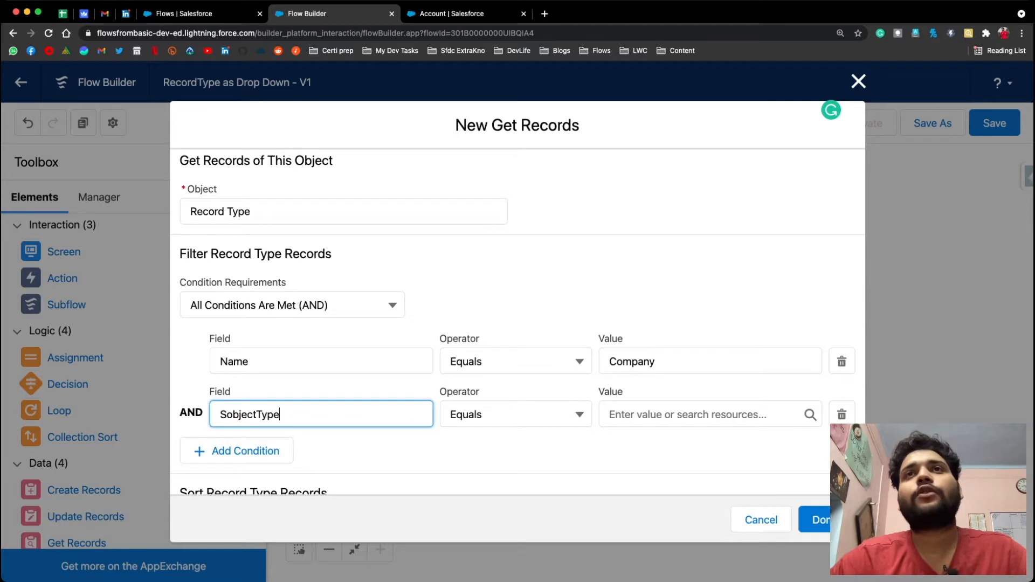
{"action": "left_click", "coordinate": [701, 415]}
{"action": "type", "text": "a"}
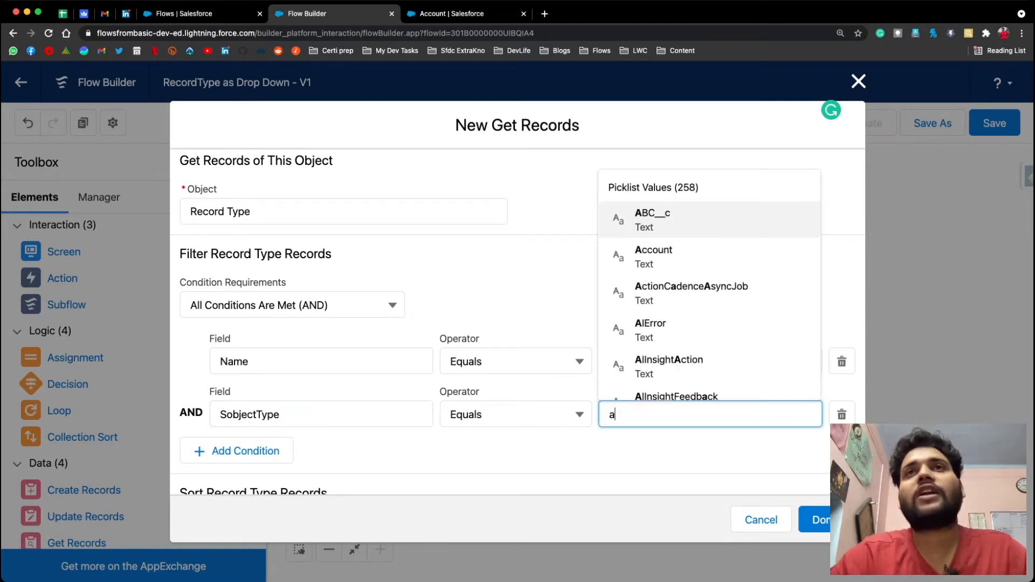
{"action": "type", "text": "CCOUN"}
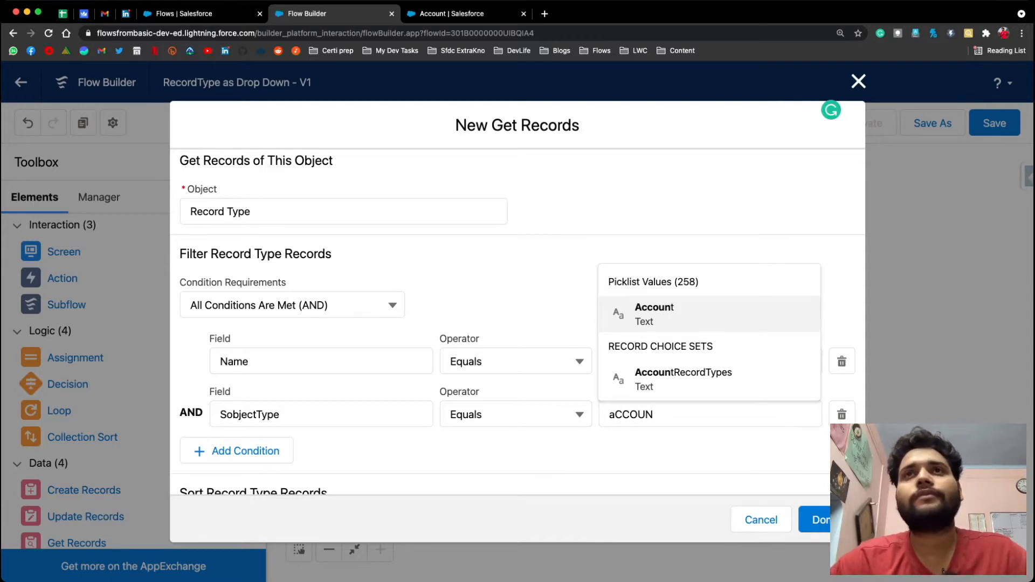
{"action": "key", "text": "Return"}
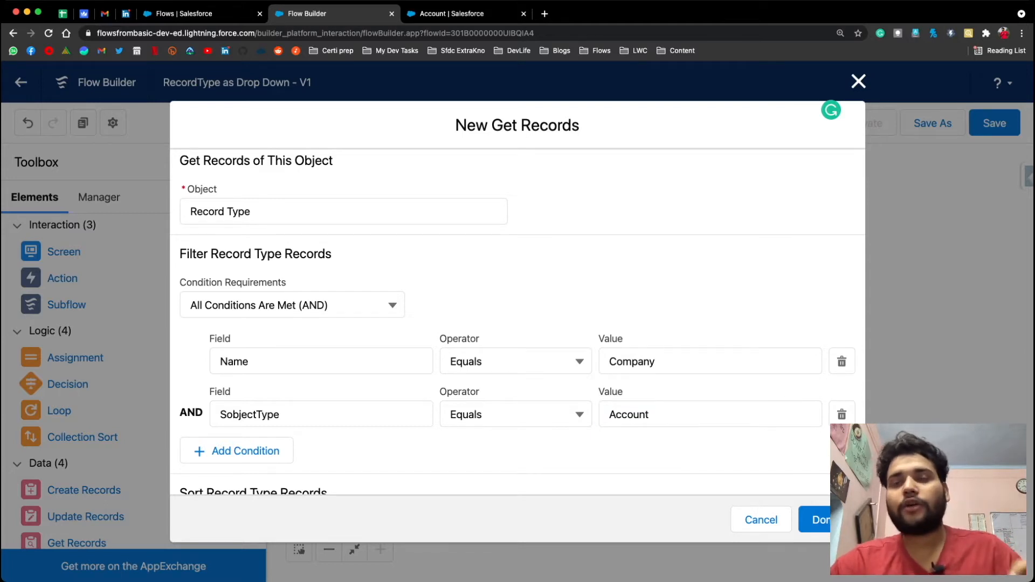
{"action": "scroll", "coordinate": [517, 323], "scroll_direction": "down", "scroll_amount": 5}
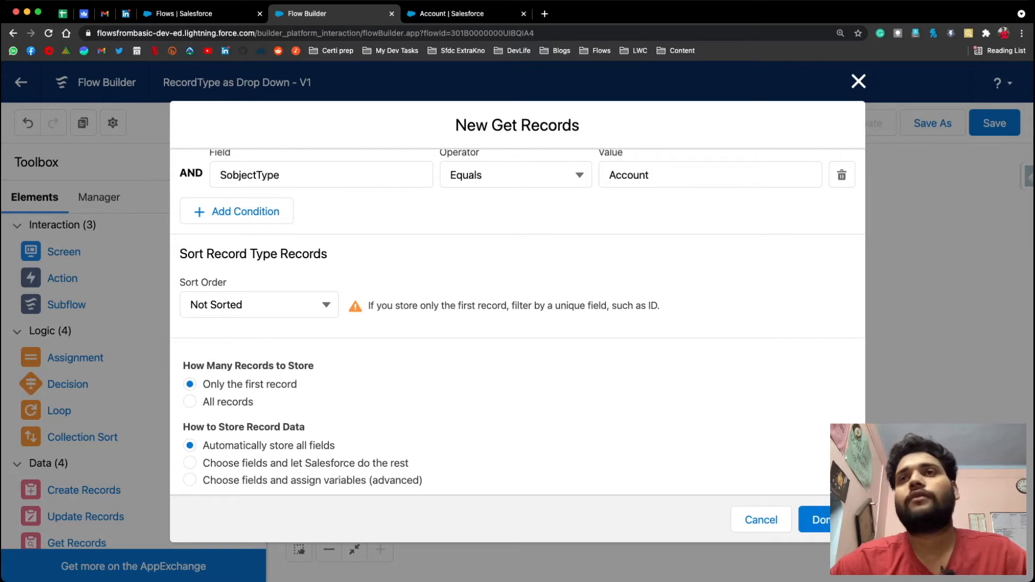
{"action": "left_click", "coordinate": [814, 519]}
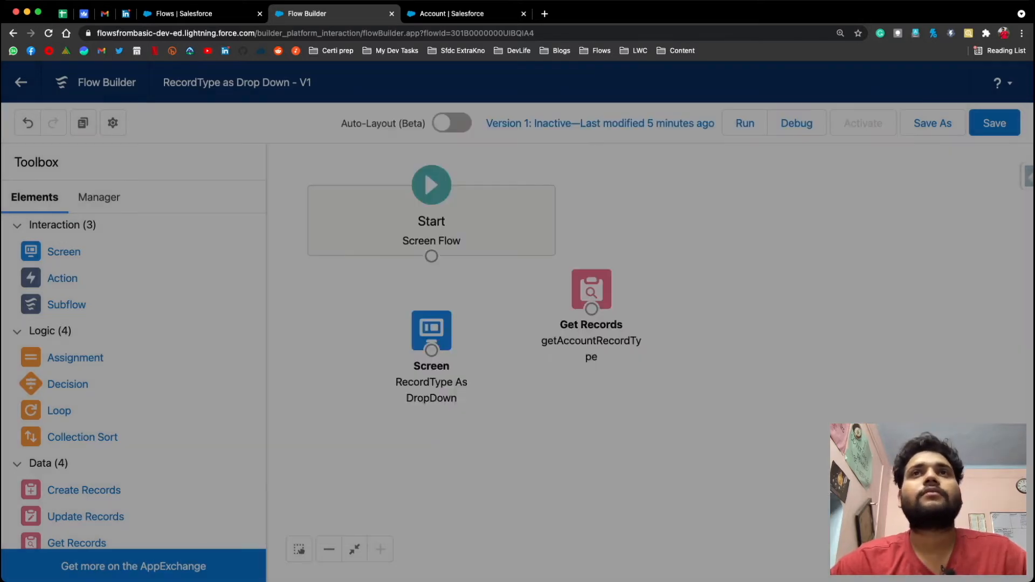
- Place the Get Records element beneath Start, connect Start to it, and move the RecordType As DropDown screen beside it
{"action": "left_click_drag", "start_coordinate": [431, 330], "coordinate": [454, 410]}
{"action": "left_click_drag", "start_coordinate": [592, 289], "coordinate": [426, 310]}
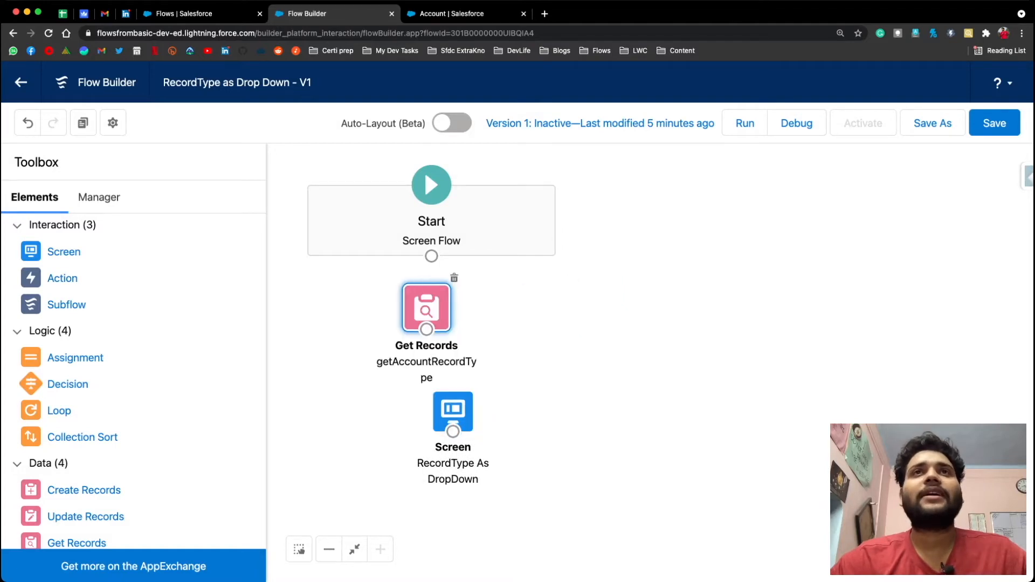
{"action": "mouse_move", "coordinate": [431, 221]}
{"action": "left_mouse_down"}
{"action": "mouse_move", "coordinate": [432, 281]}
{"action": "mouse_move", "coordinate": [423, 203]}
{"action": "left_mouse_up"}
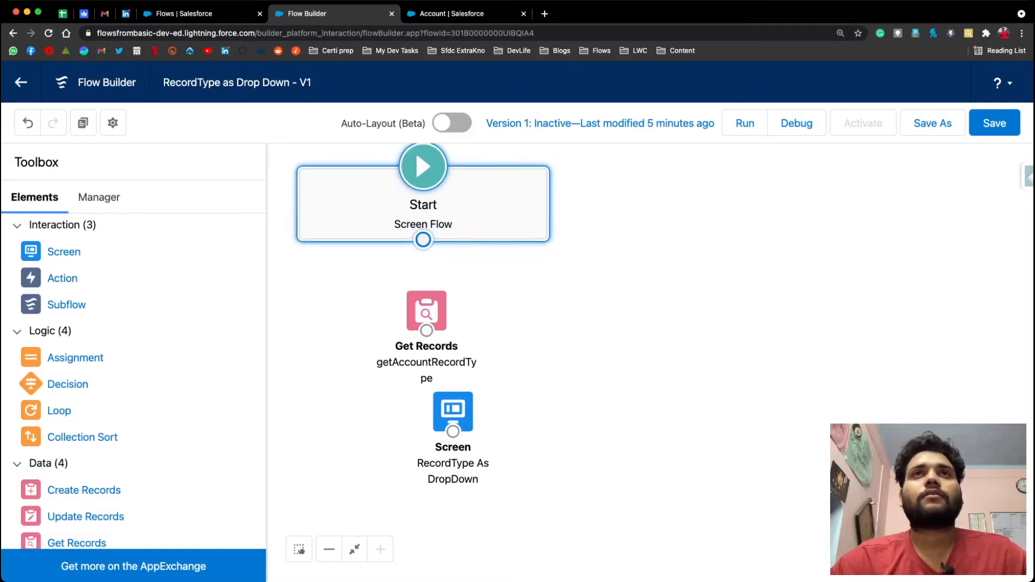
{"action": "left_click_drag", "start_coordinate": [423, 239], "coordinate": [422, 315]}
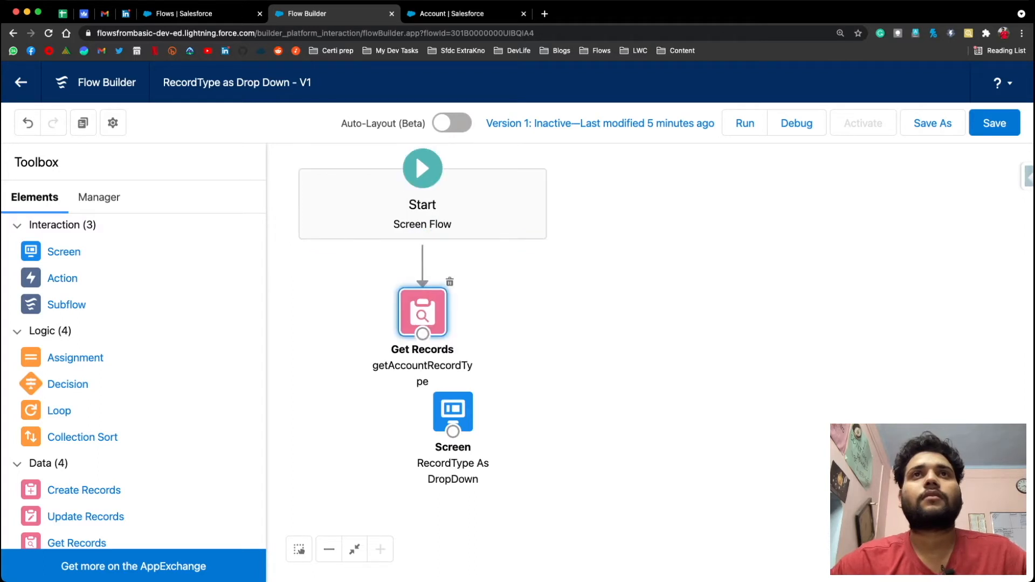
{"action": "left_click_drag", "start_coordinate": [453, 411], "coordinate": [553, 313]}
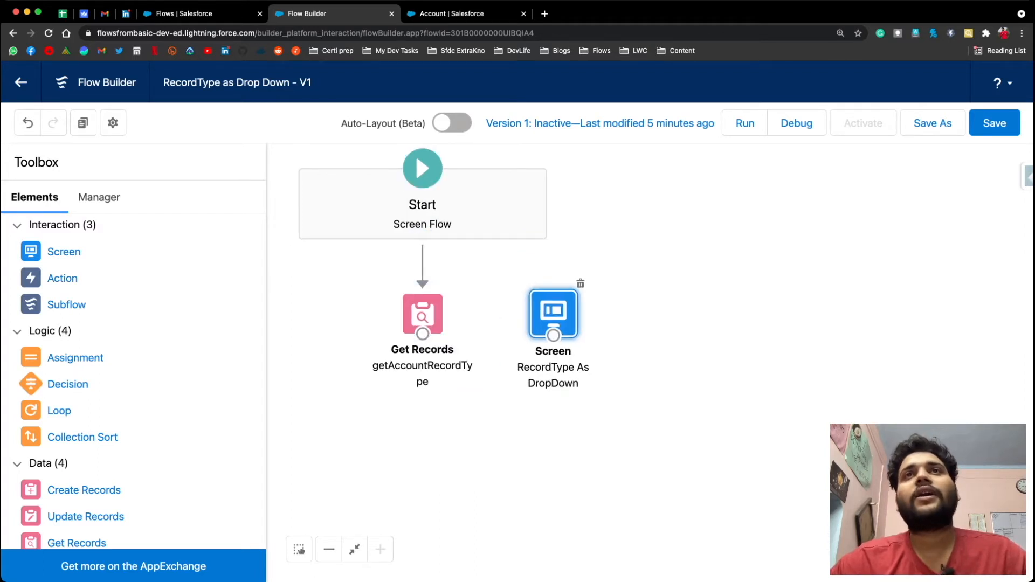
- Delete the Record Type drop-down component from the RecordType As DropDown screen
{"action": "double_click", "coordinate": [554, 313]}
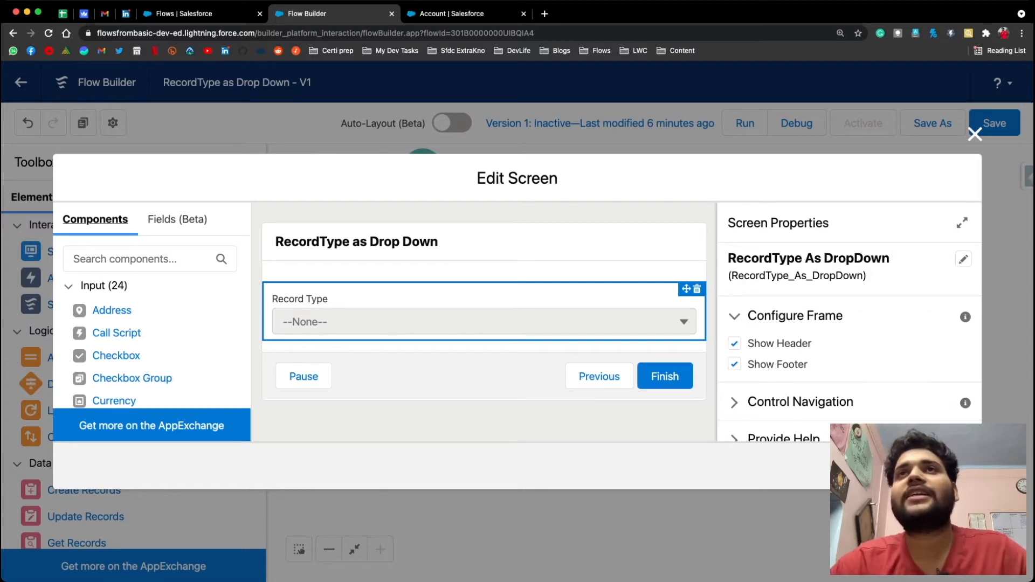
{"action": "left_click", "coordinate": [697, 289]}
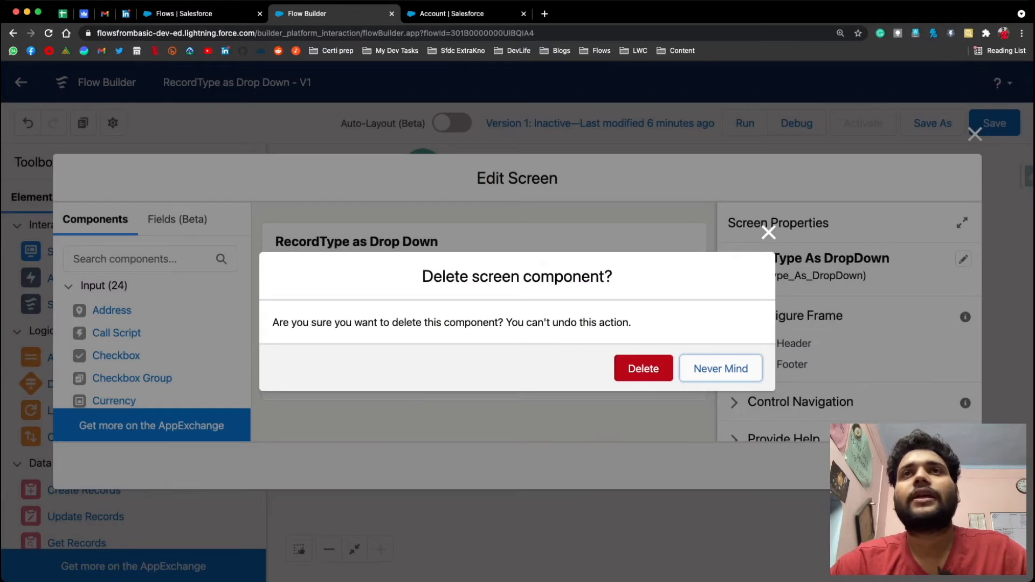
{"action": "left_click", "coordinate": [644, 368]}
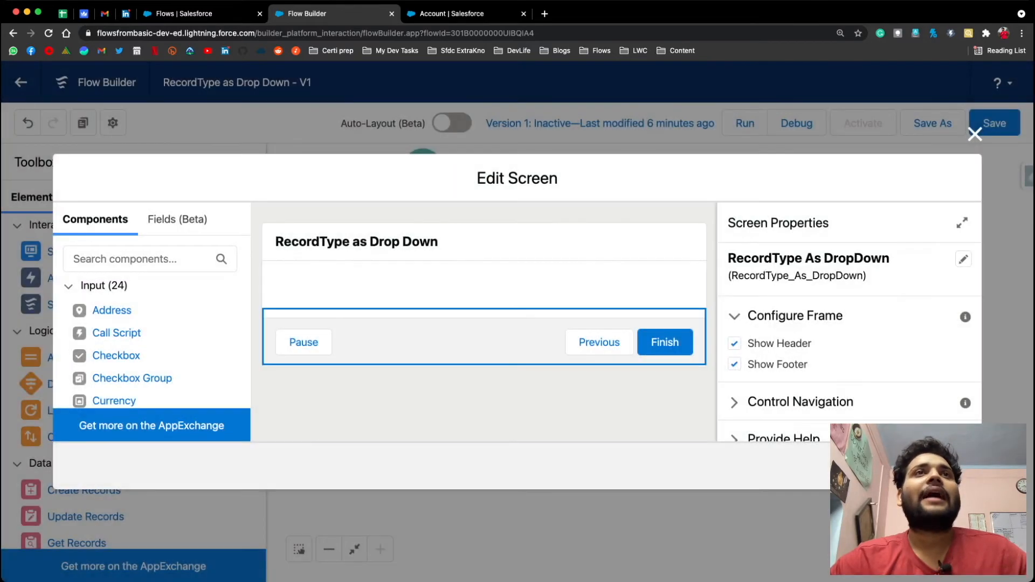
- Search the screen components for TEXT and add a Text input to the screen
{"action": "left_click", "coordinate": [140, 259]}
{"action": "type", "text": "TES"}
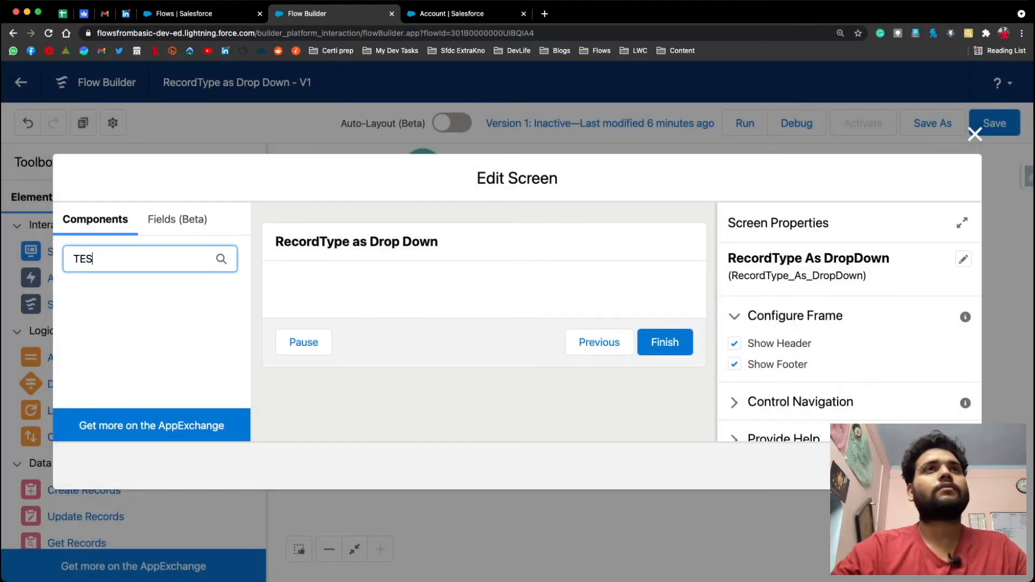
{"action": "key", "text": "BackSpace"}
{"action": "type", "text": "XT"}
{"action": "left_click", "coordinate": [102, 333]}
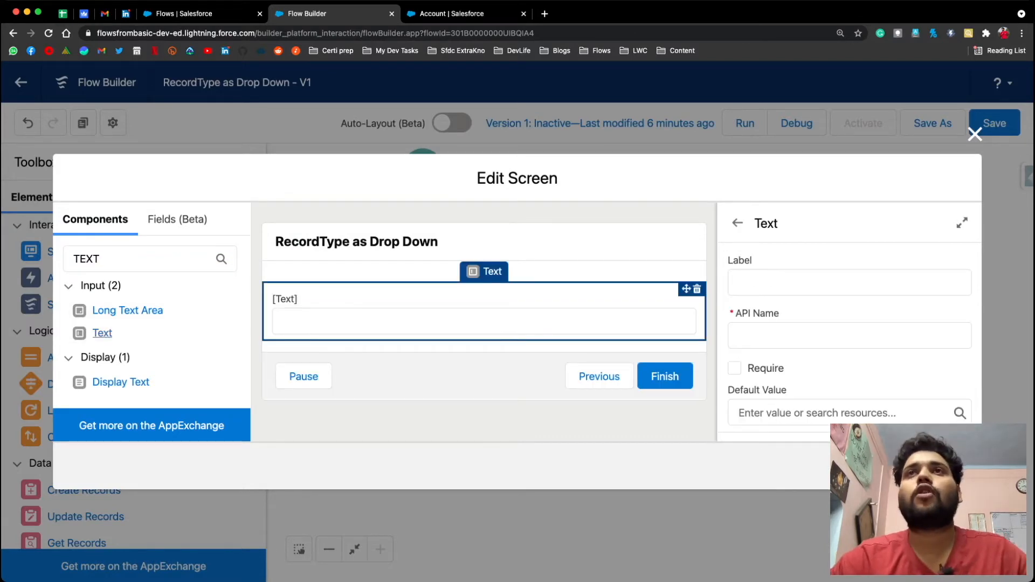
- Label the Text input Name of the Account and let its API name fill in from the label
{"action": "left_click", "coordinate": [850, 282]}
{"action": "type", "text": "name of t"}
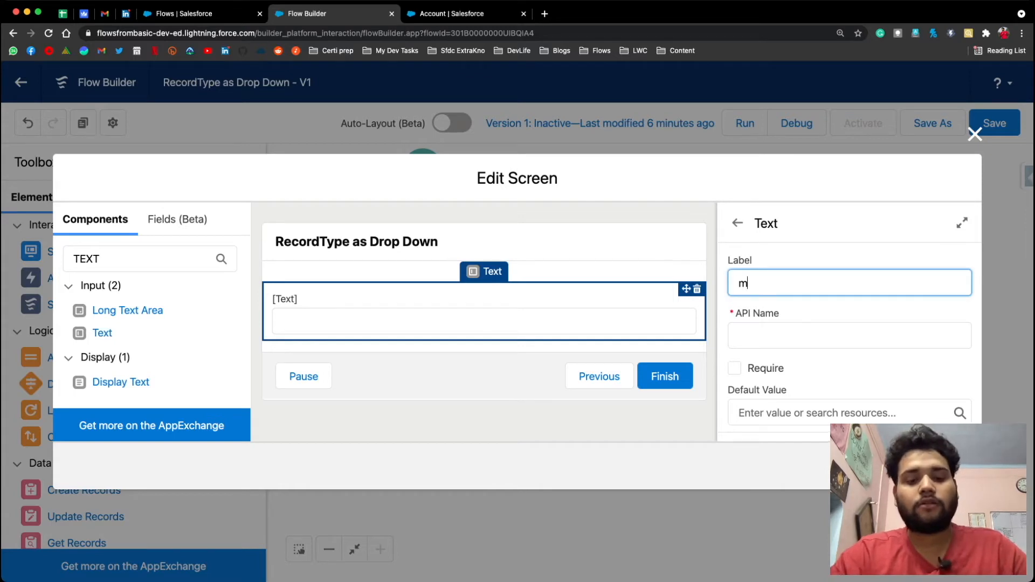
{"action": "key", "text": "BackSpace"}
{"action": "key", "text": "BackSpace"}
{"action": "key", "text": "BackSpace"}
{"action": "key", "text": "BackSpace"}
{"action": "key", "text": "BackSpace"}
{"action": "key", "text": "BackSpace"}
{"action": "key", "text": "BackSpace"}
{"action": "key", "text": "BackSpace"}
{"action": "key", "text": "BackSpace"}
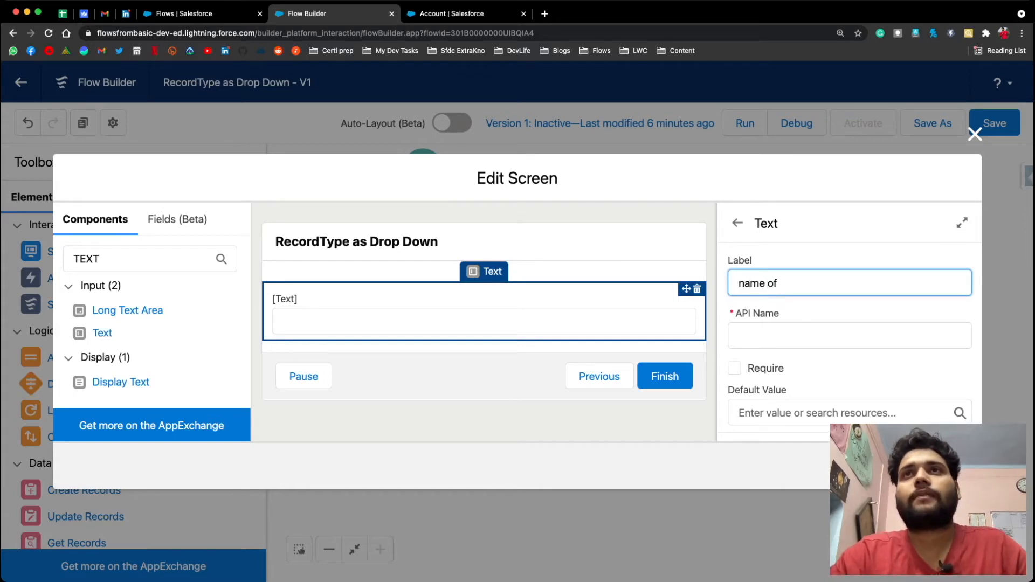
{"action": "type", "text": "N"}
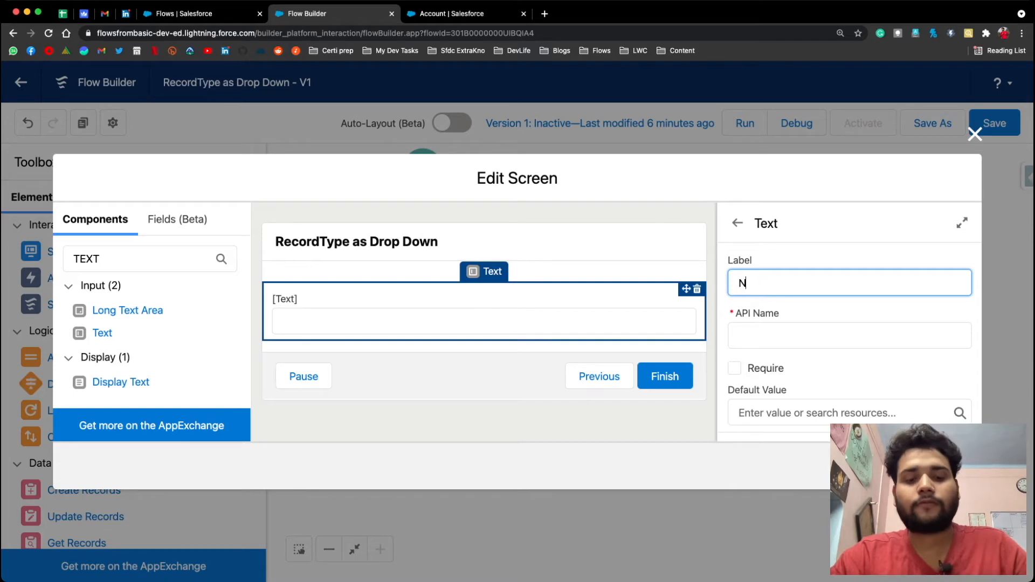
{"action": "type", "text": "ame of the Account"}
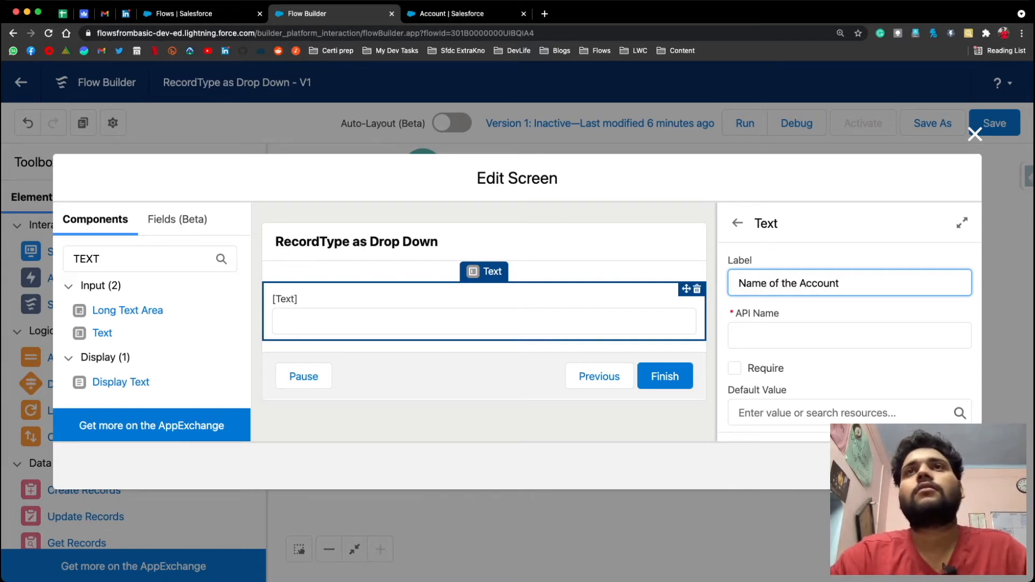
{"action": "left_click", "coordinate": [810, 336]}
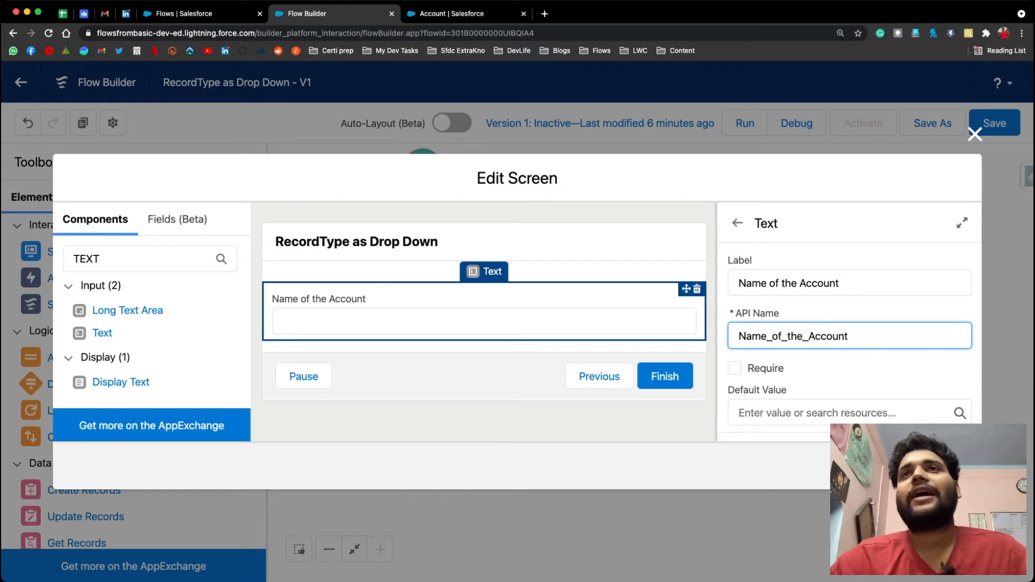
- Mark the Name of the Account input as required and connect the Get Records element to the finished screen
{"action": "left_click", "coordinate": [734, 368]}
{"action": "scroll", "coordinate": [850, 350], "scroll_direction": "down", "scroll_amount": 3}
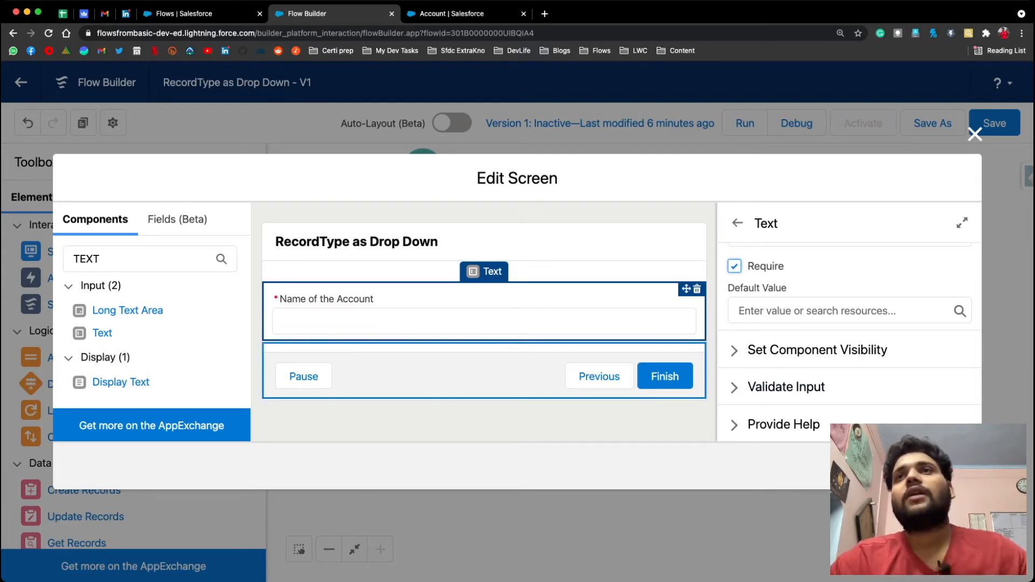
{"action": "left_click", "coordinate": [945, 466]}
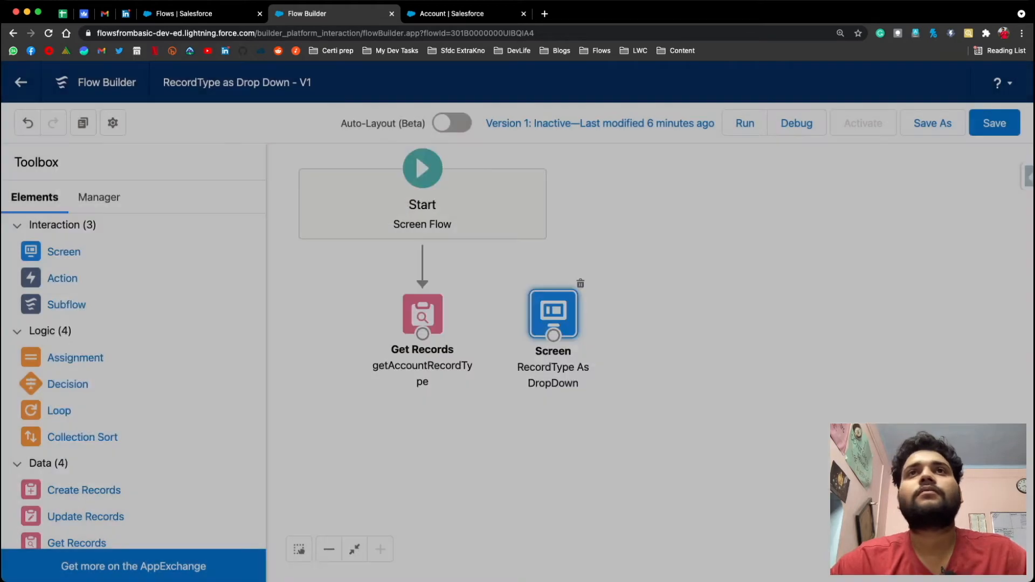
{"action": "left_click_drag", "start_coordinate": [423, 334], "coordinate": [554, 323]}
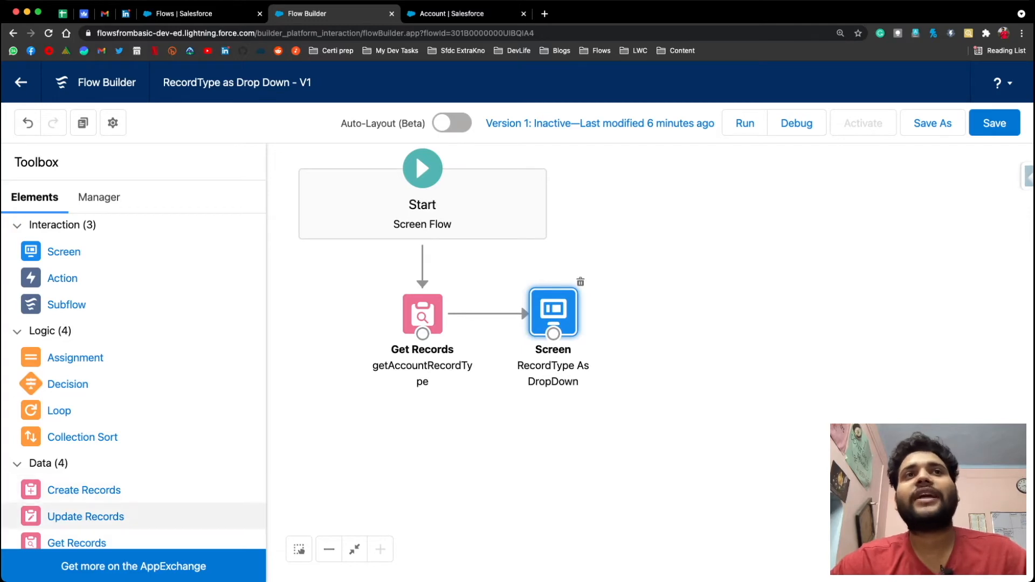
- Add a Create Records element labelled Create Company Account, with its API name filled in from the label
{"action": "left_click", "coordinate": [83, 490]}
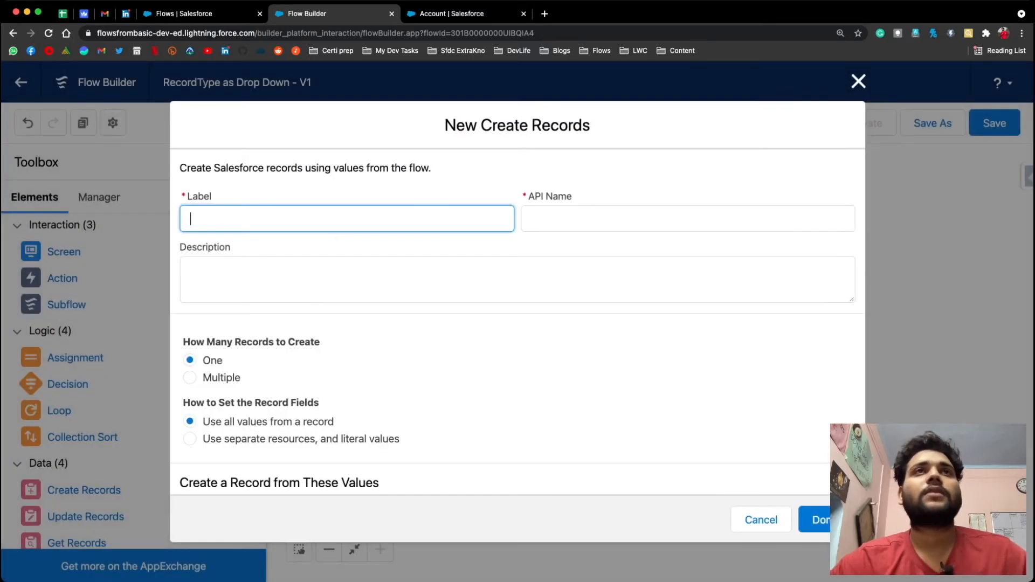
{"action": "type", "text": "Cr"}
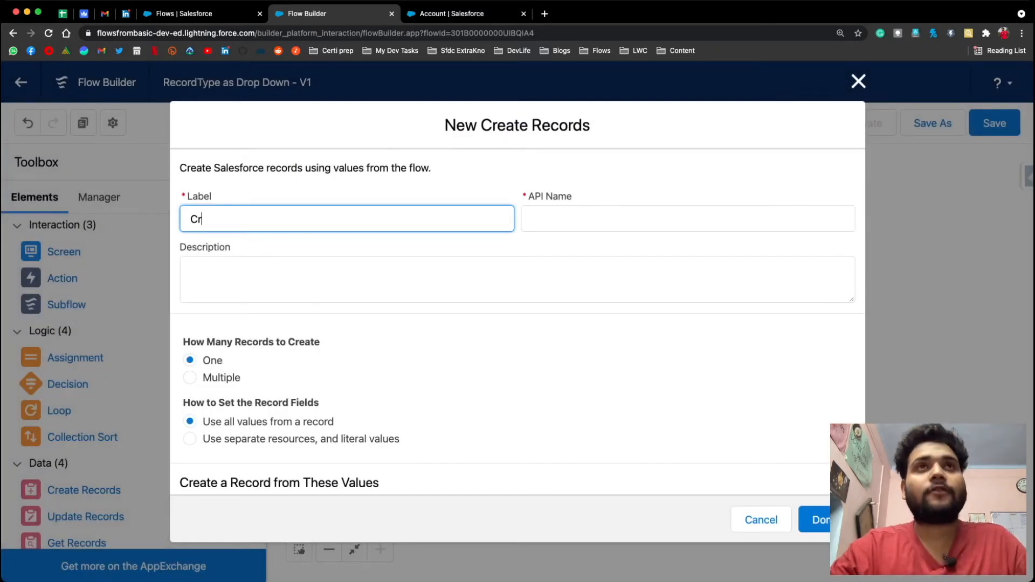
{"action": "type", "text": "eate Compa"}
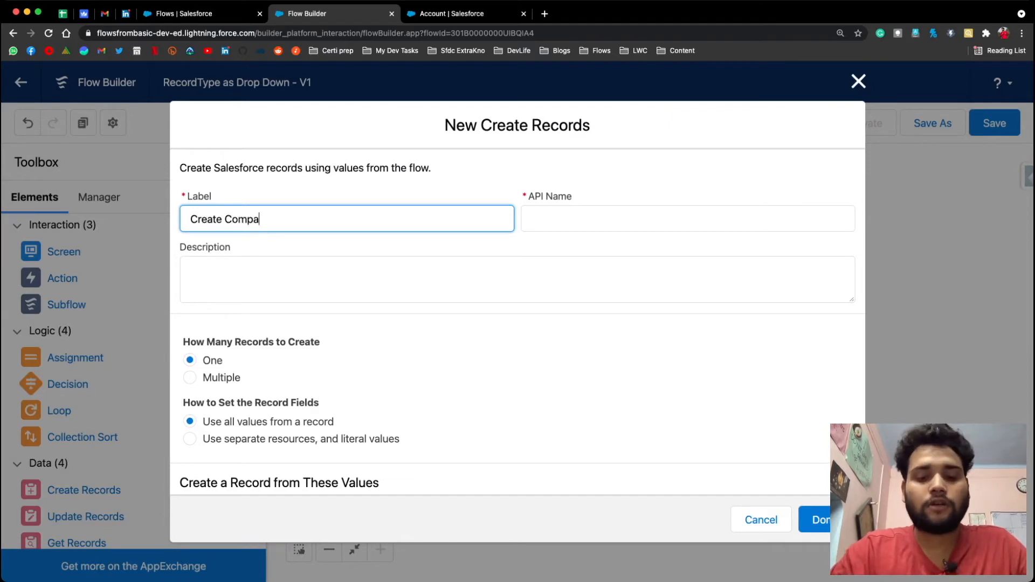
{"action": "type", "text": "ny Acc"}
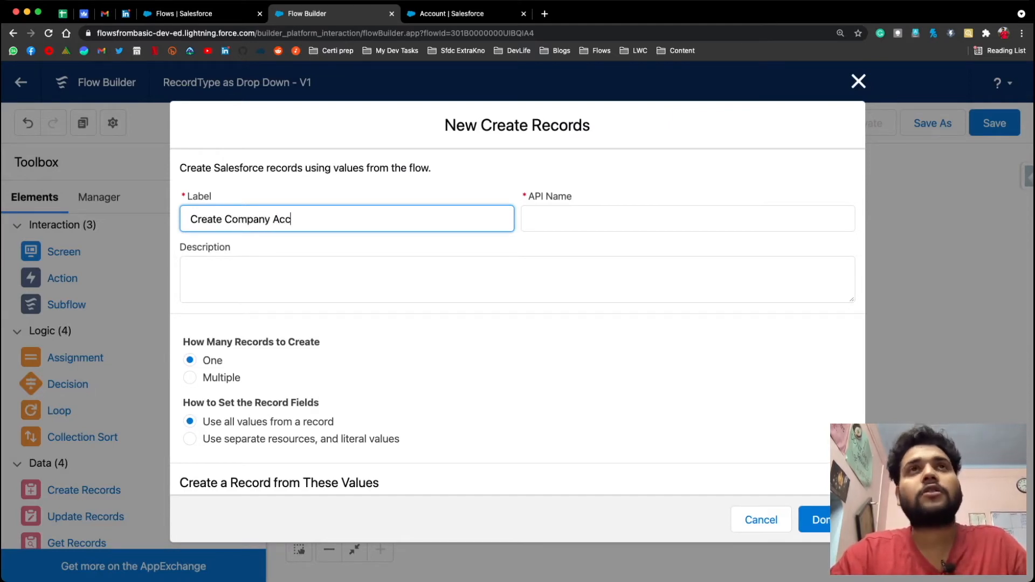
{"action": "type", "text": "ount"}
{"action": "key", "text": "Tab"}
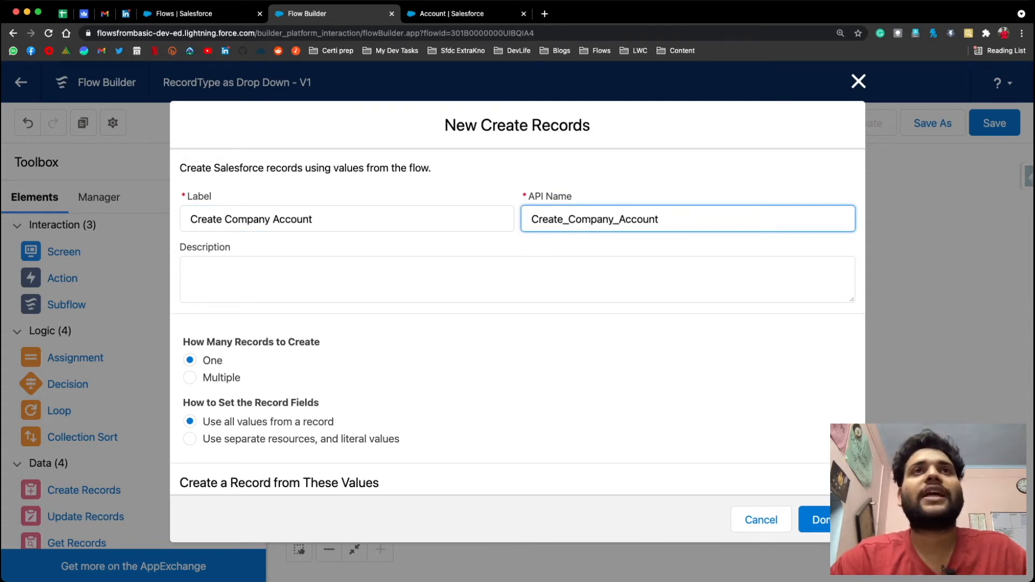
- Set the record fields to use separate resources and literal values, and choose Account as the object to create
{"action": "scroll", "coordinate": [518, 324], "scroll_direction": "down", "scroll_amount": 3}
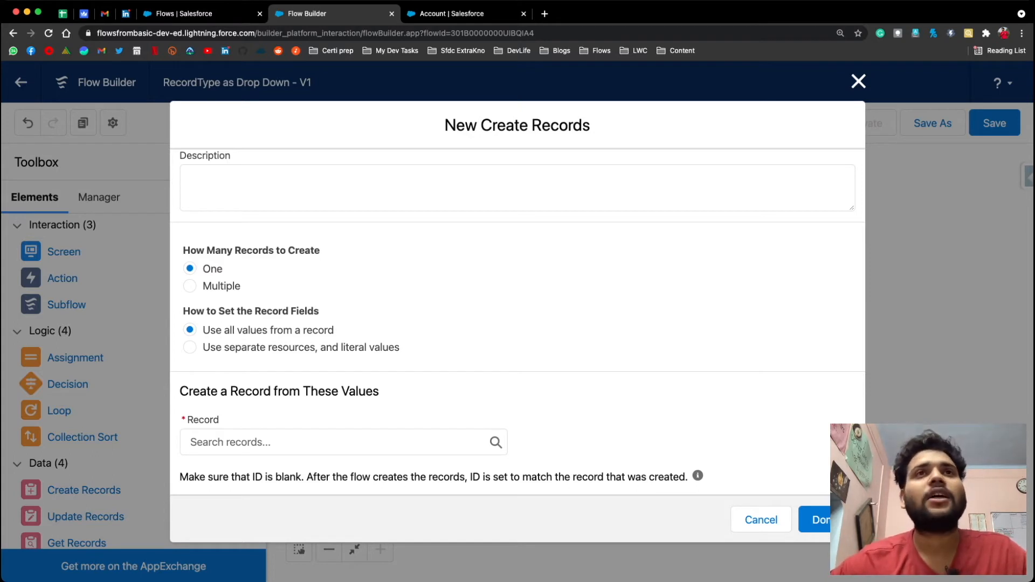
{"action": "left_click", "coordinate": [190, 347]}
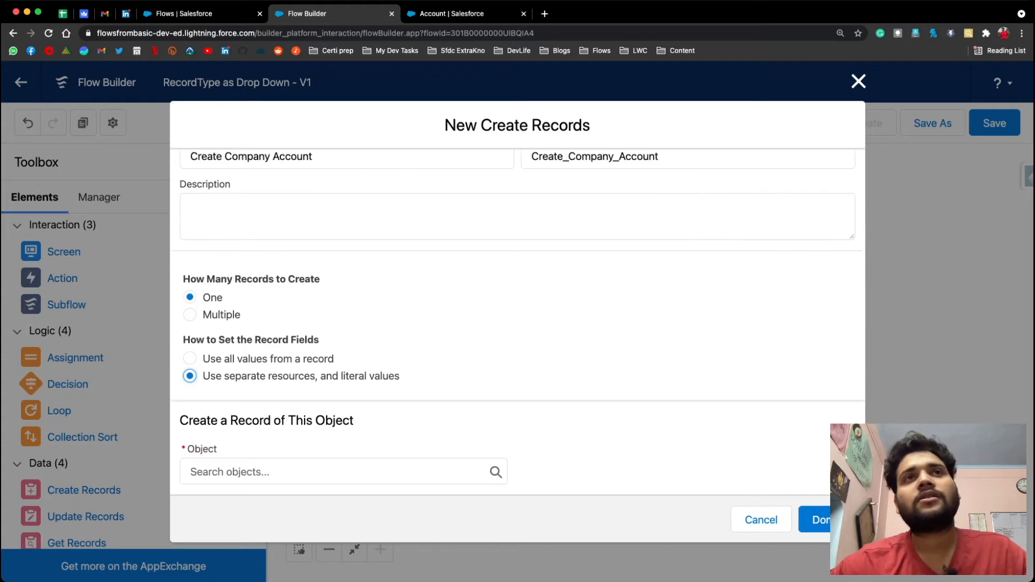
{"action": "left_click", "coordinate": [335, 472]}
{"action": "type", "text": "Account"}
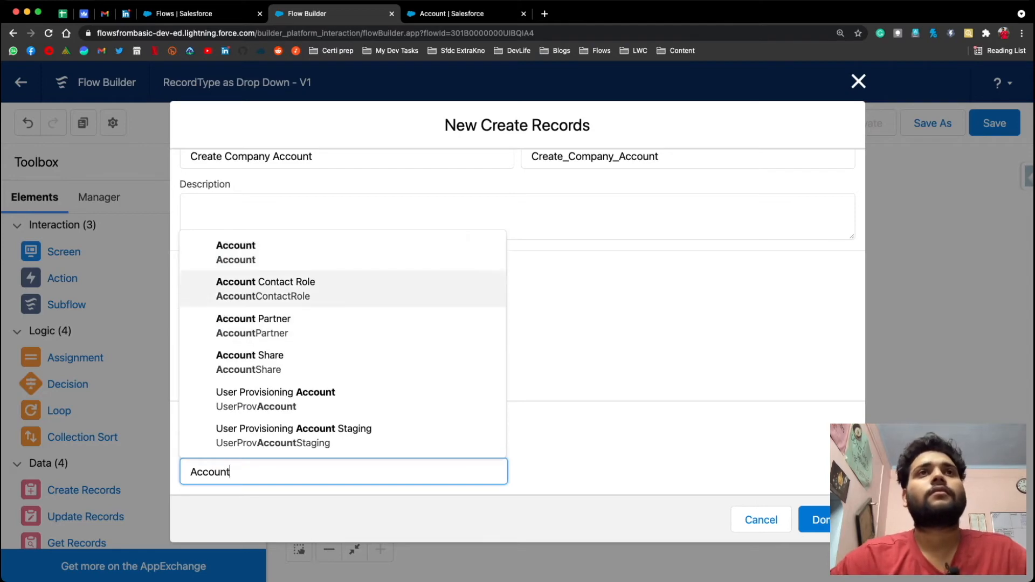
{"action": "key", "text": "Return"}
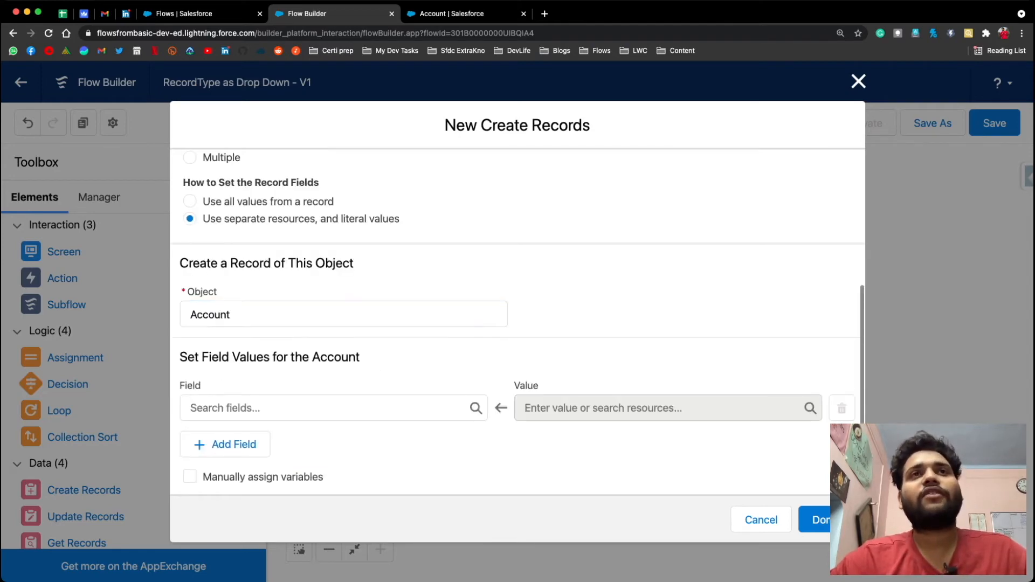
- Assign the Name_of_the_Account screen component to the Account's Name field
{"action": "left_click", "coordinate": [329, 408]}
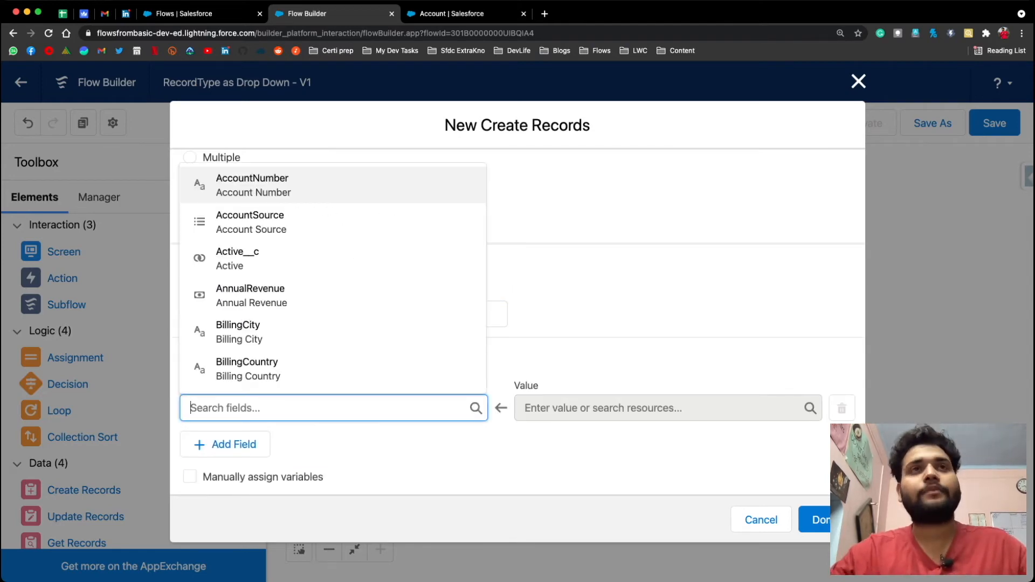
{"action": "type", "text": "Name"}
{"action": "key", "text": "Down"}
{"action": "key", "text": "Down"}
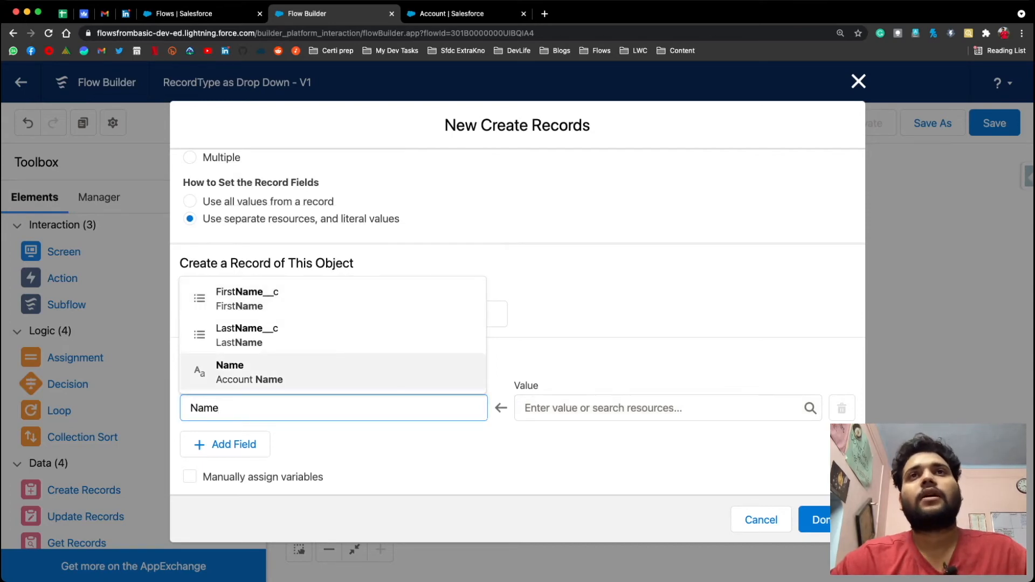
{"action": "key", "text": "Return"}
{"action": "key", "text": "Tab"}
{"action": "key", "text": "Down"}
{"action": "key", "text": "Down"}
{"action": "key", "text": "Down"}
{"action": "key", "text": "Down"}
{"action": "key", "text": "Down"}
{"action": "key", "text": "Down"}
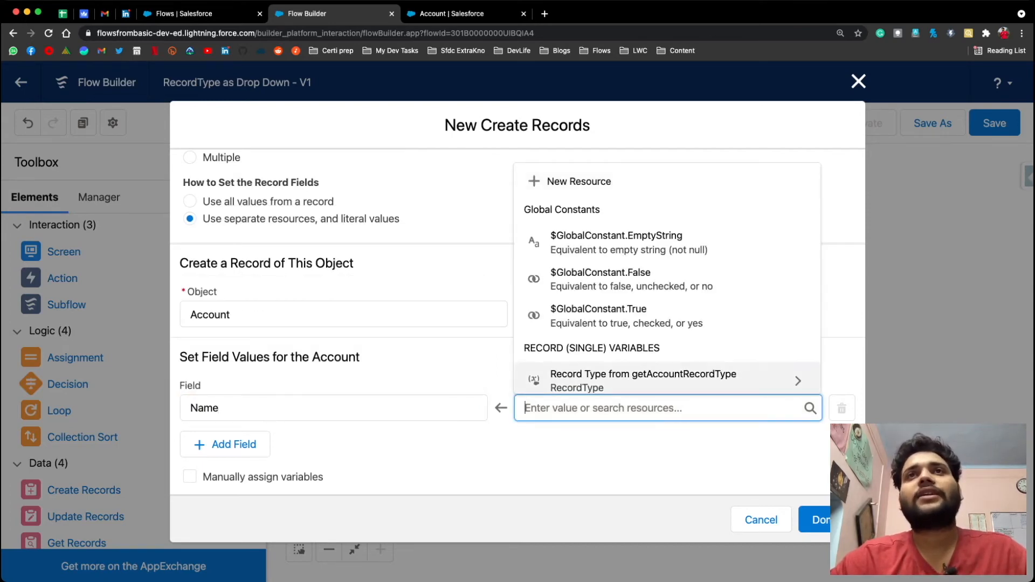
{"action": "scroll", "coordinate": [668, 338], "scroll_direction": "down", "scroll_amount": 1}
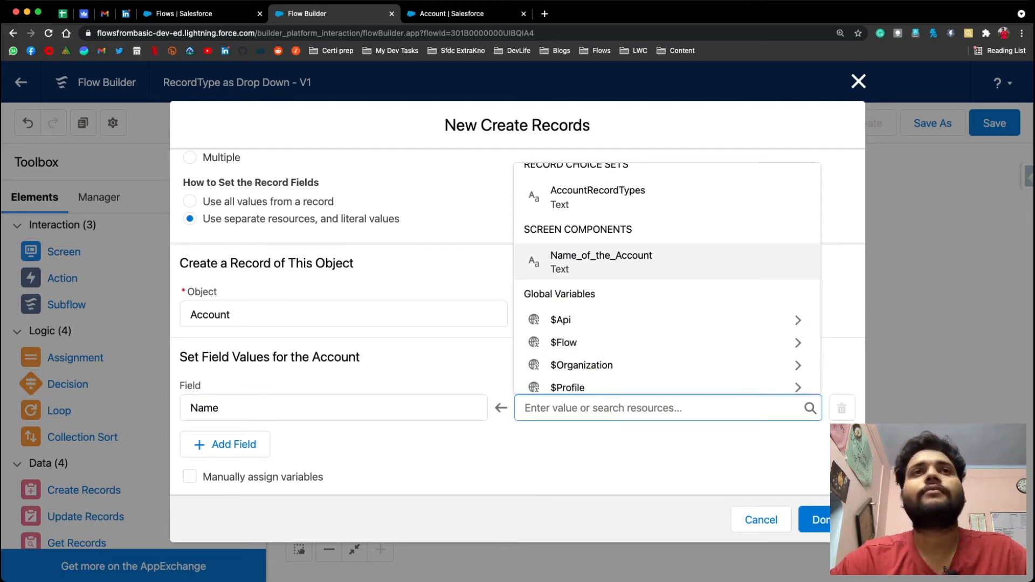
{"action": "key", "text": "Return"}
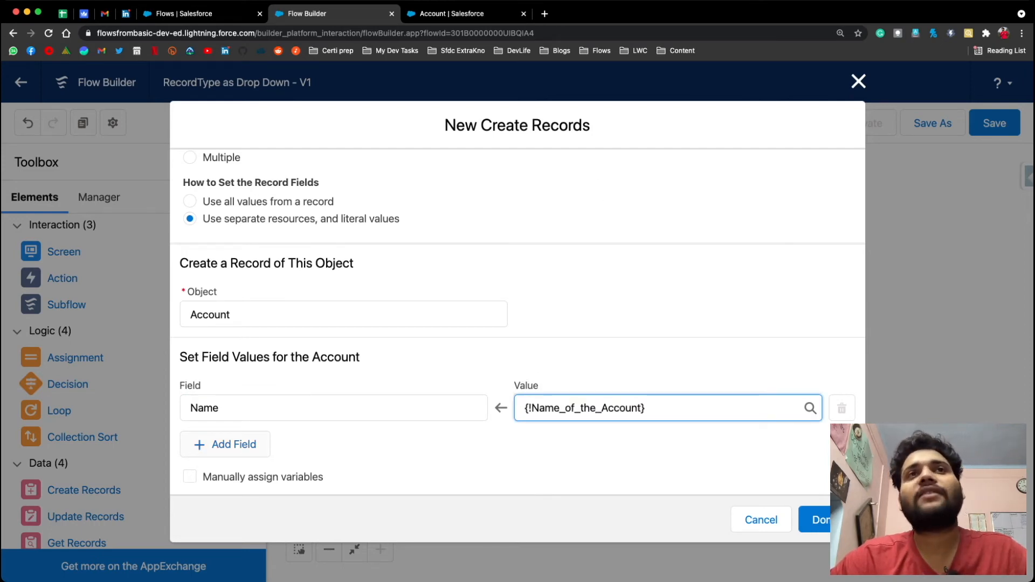
- Add a second field assignment to the Create Records element for the Account's RecordTypeId field
{"action": "left_click", "coordinate": [225, 445]}
{"action": "left_click", "coordinate": [302, 461]}
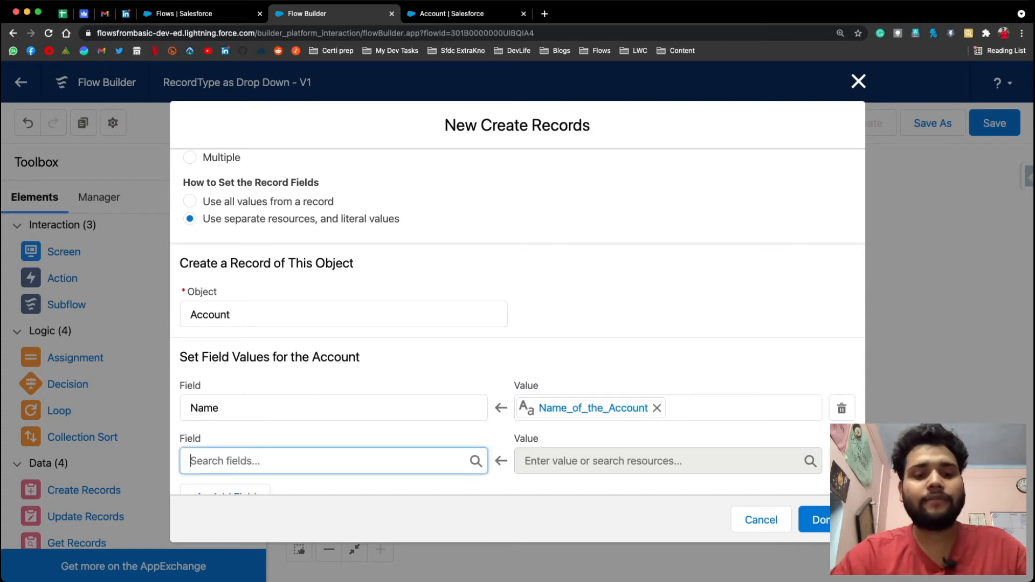
{"action": "type", "text": "record"}
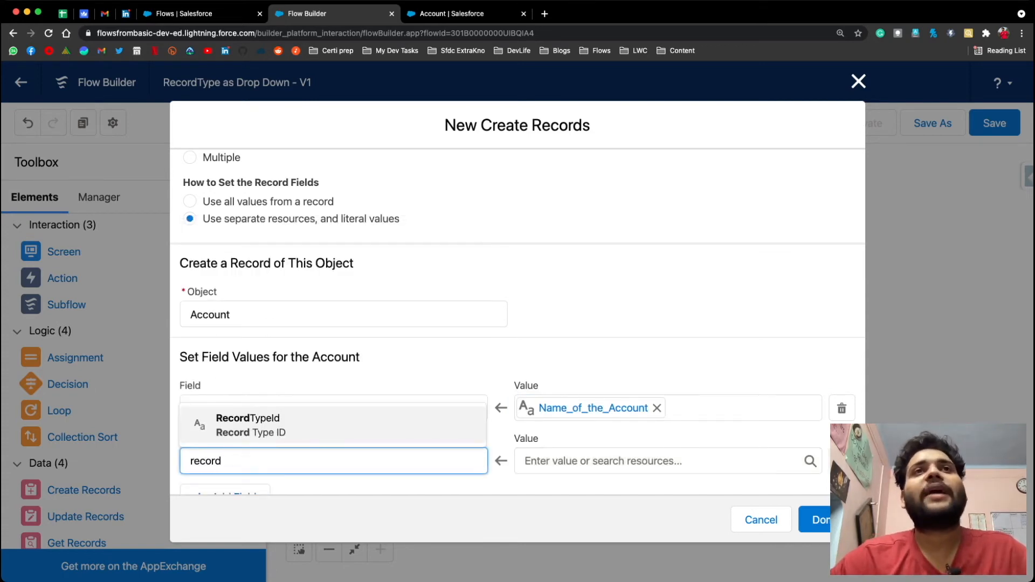
{"action": "key", "text": "Return"}
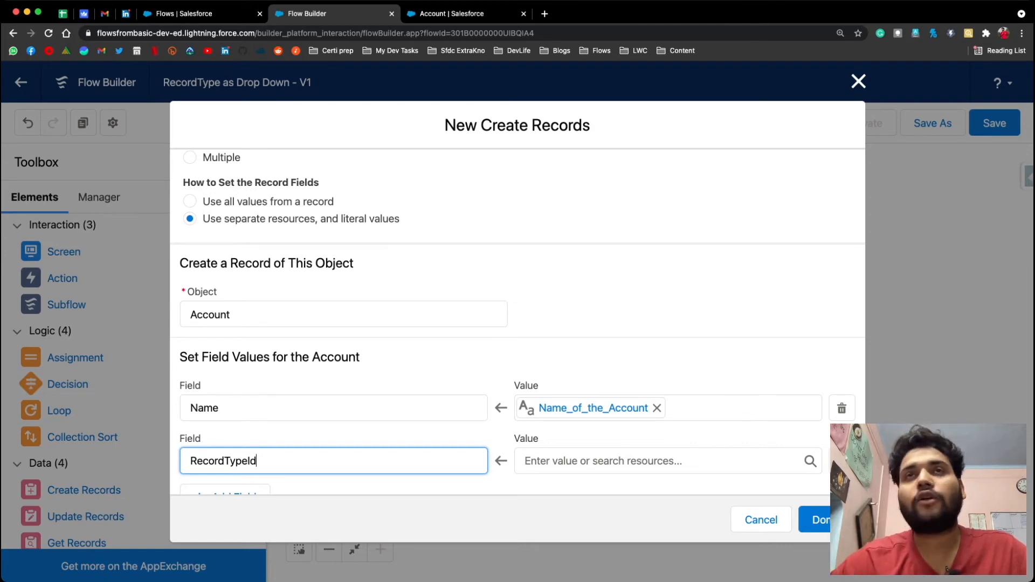
- Assign the Id of the record type from getAccountRecordType to RecordTypeId and finish the Create Records element
{"action": "left_click", "coordinate": [668, 461]}
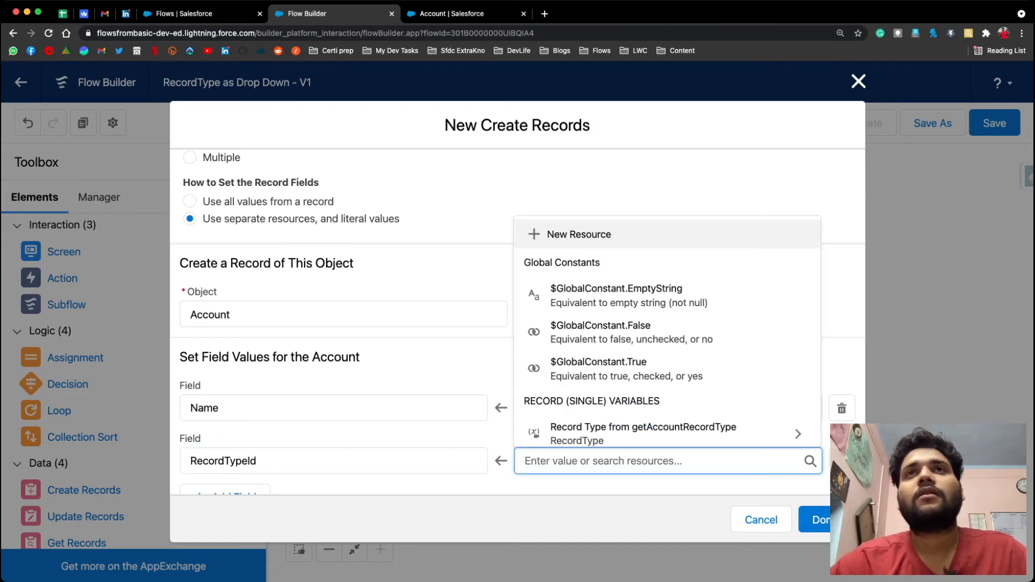
{"action": "scroll", "coordinate": [668, 370], "scroll_direction": "down", "scroll_amount": 2}
{"action": "scroll", "coordinate": [667, 332], "scroll_direction": "down", "scroll_amount": 3}
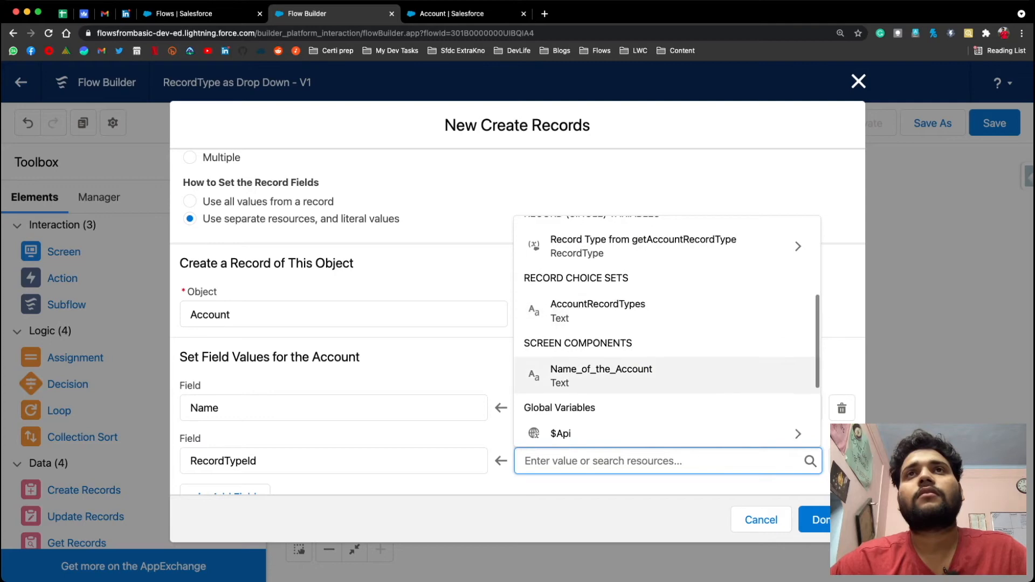
{"action": "scroll", "coordinate": [667, 332], "scroll_direction": "up", "scroll_amount": 3}
{"action": "scroll", "coordinate": [668, 332], "scroll_direction": "up", "scroll_amount": 1}
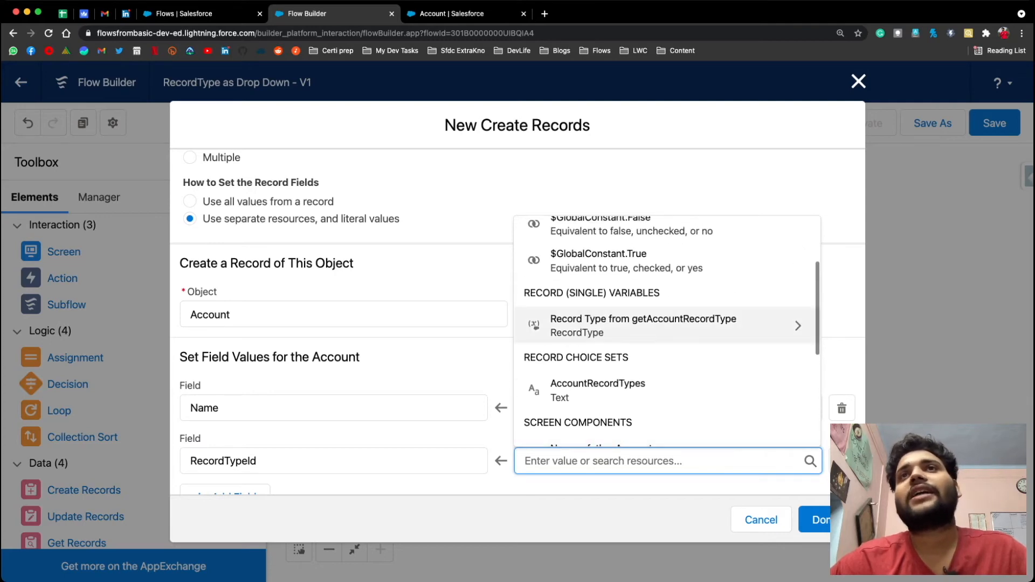
{"action": "left_click", "coordinate": [647, 326]}
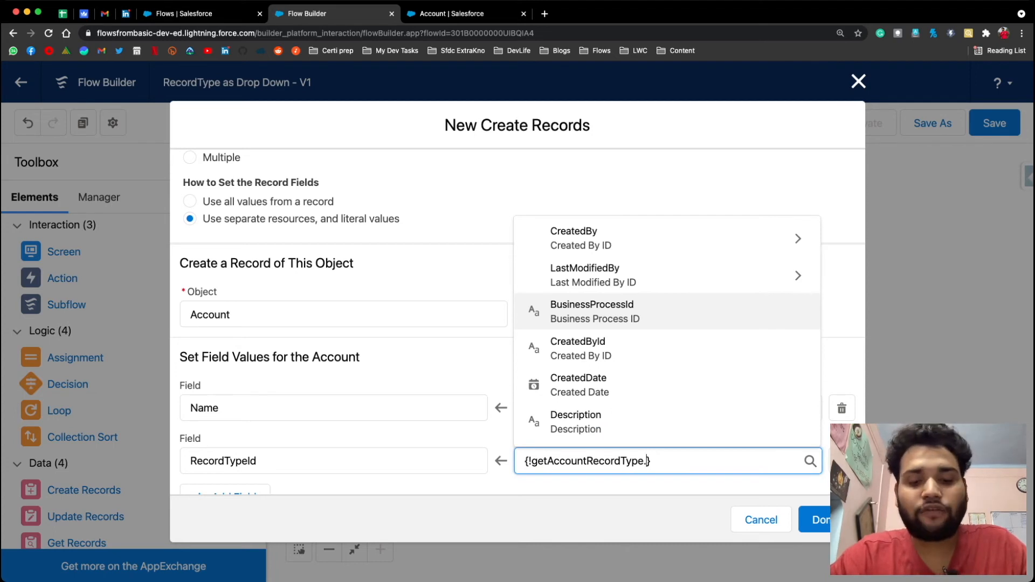
{"action": "type", "text": "Id"}
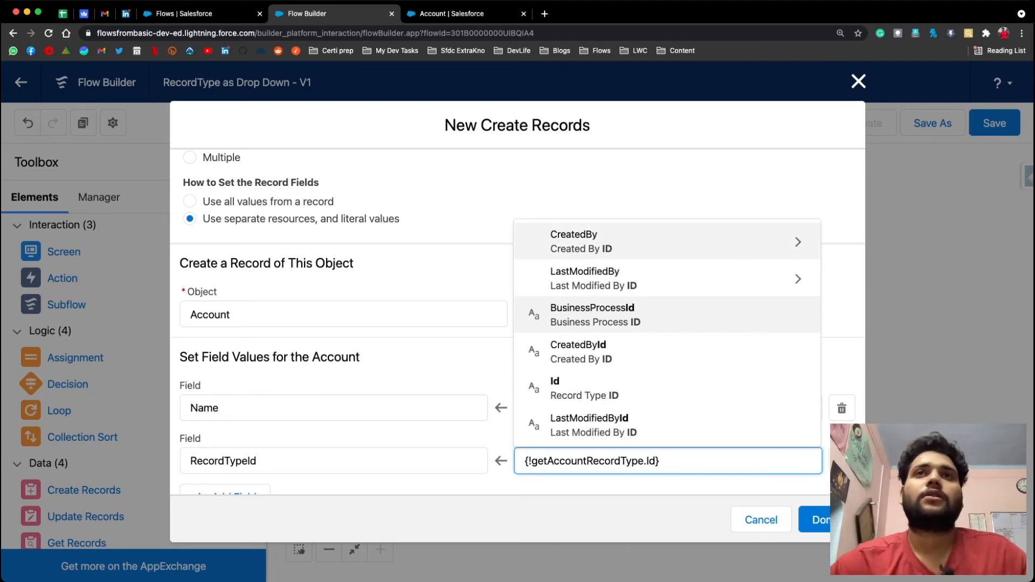
{"action": "left_click", "coordinate": [443, 356]}
{"action": "scroll", "coordinate": [442, 356], "scroll_direction": "down", "scroll_amount": 2}
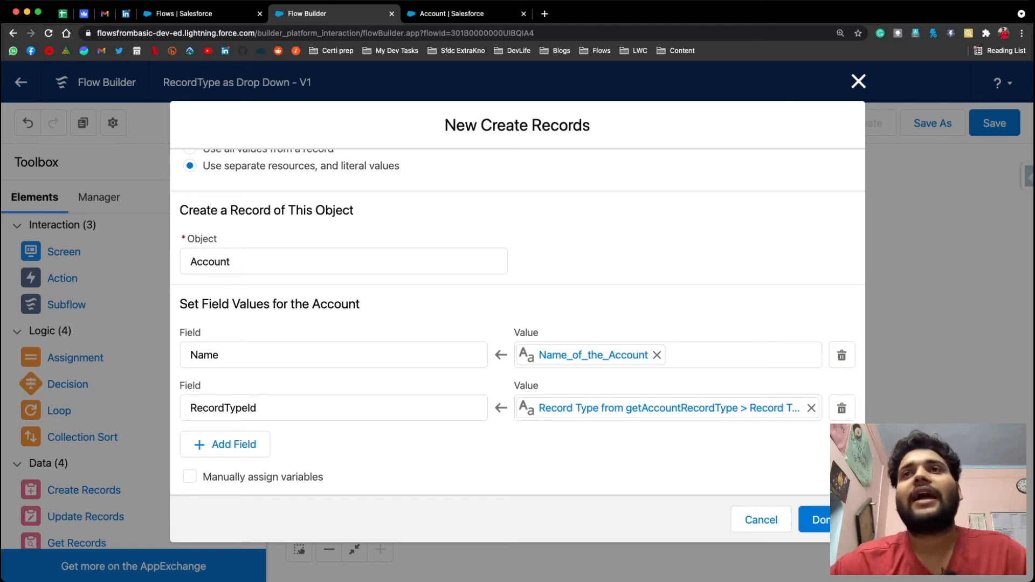
{"action": "left_click", "coordinate": [816, 520]}
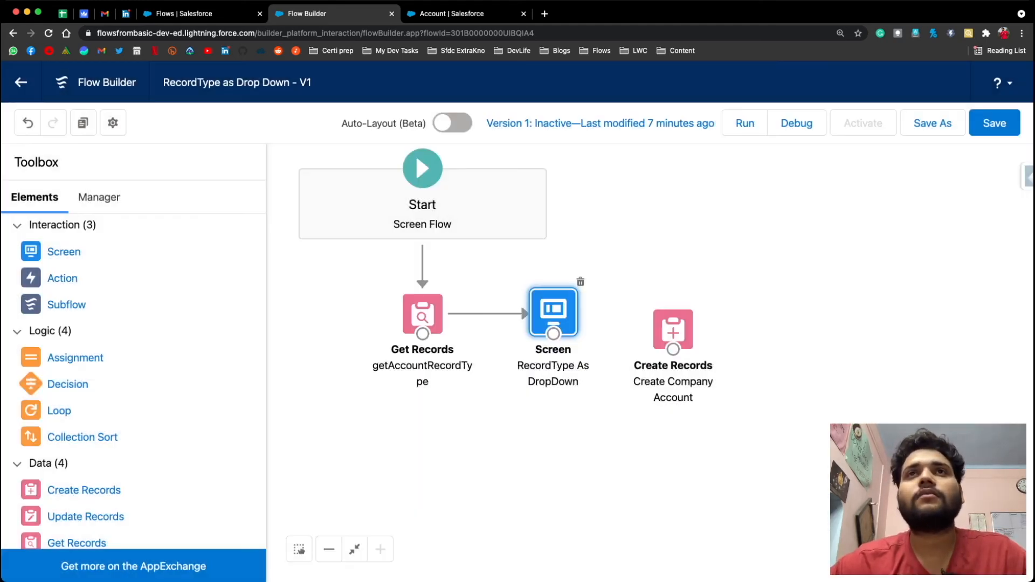
- Connect the RecordType As DropDown screen to the Create Company Account element and save the flow
{"action": "left_click_drag", "start_coordinate": [553, 334], "coordinate": [677, 314]}
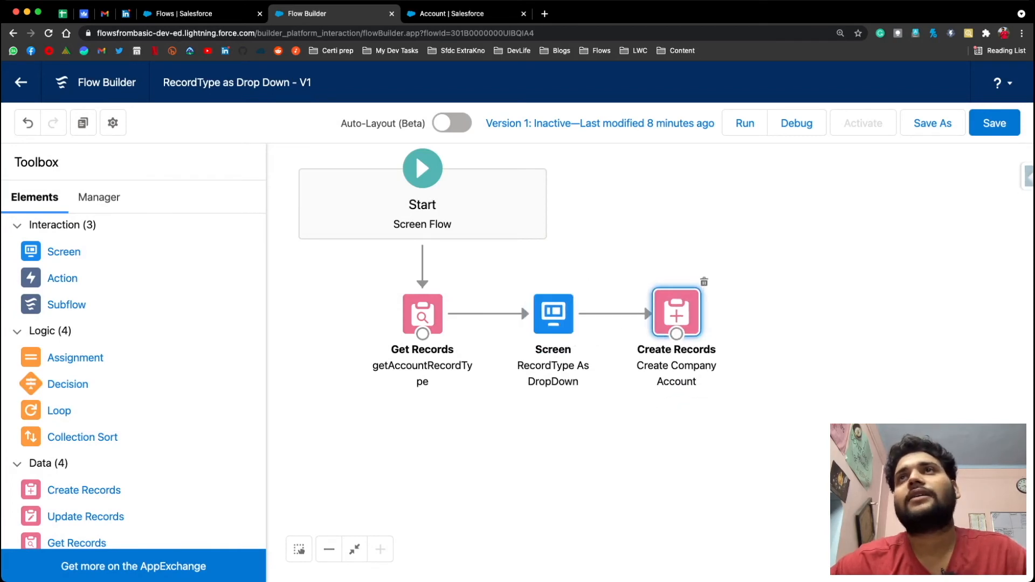
{"action": "left_click", "coordinate": [995, 123]}
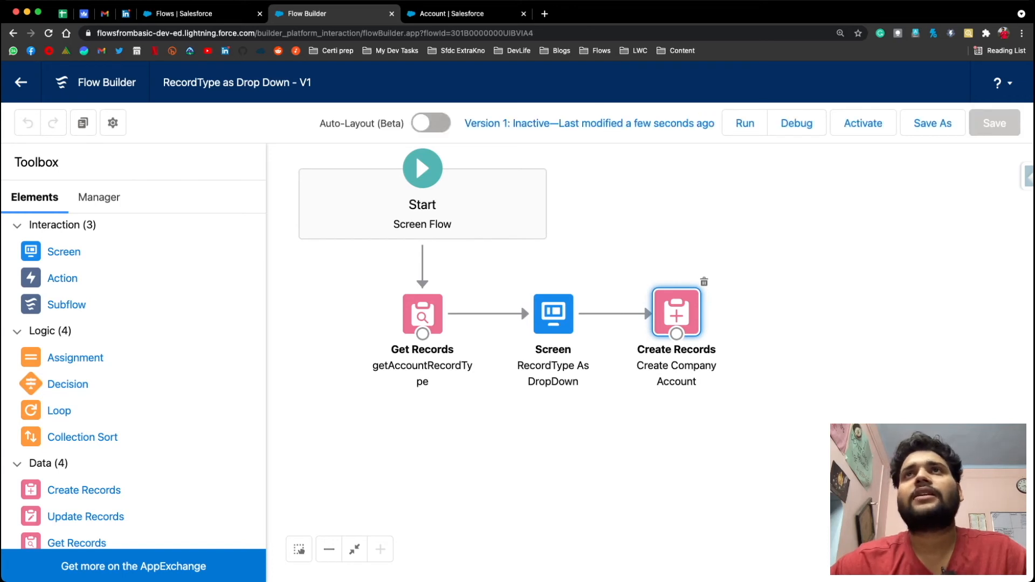
- Run the flow in debug mode and submit SalesforceGeek RecordTyepe Test as the name of the account
{"action": "left_click", "coordinate": [797, 123]}
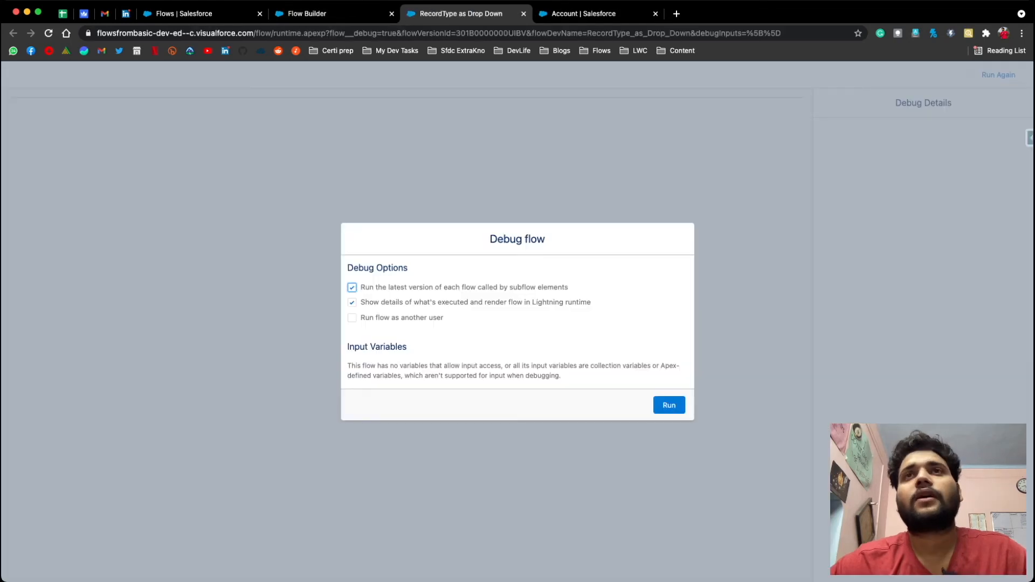
{"action": "left_click", "coordinate": [670, 405]}
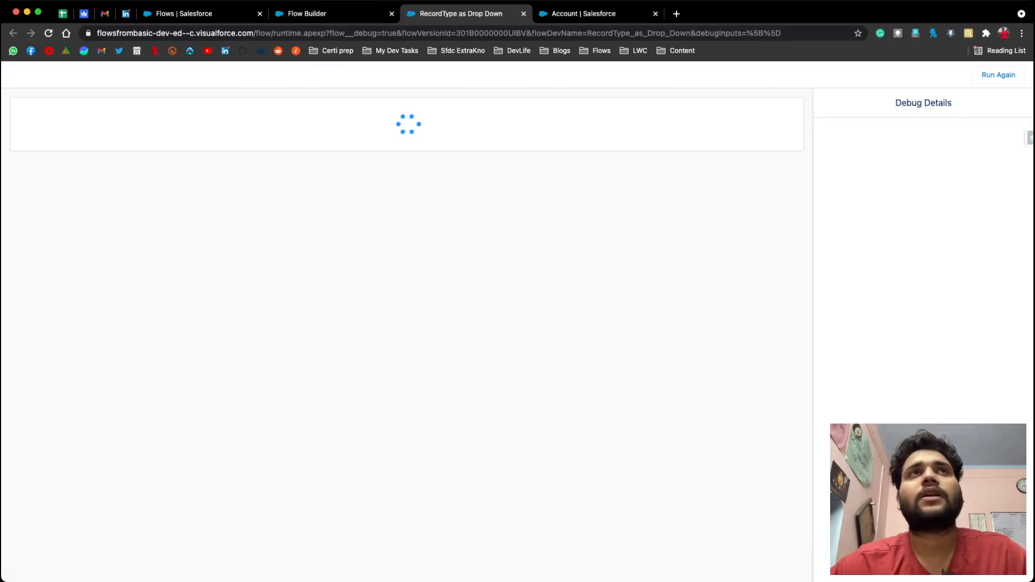
{"action": "left_click", "coordinate": [407, 151]}
{"action": "type", "text": "SalesforceGeij"}
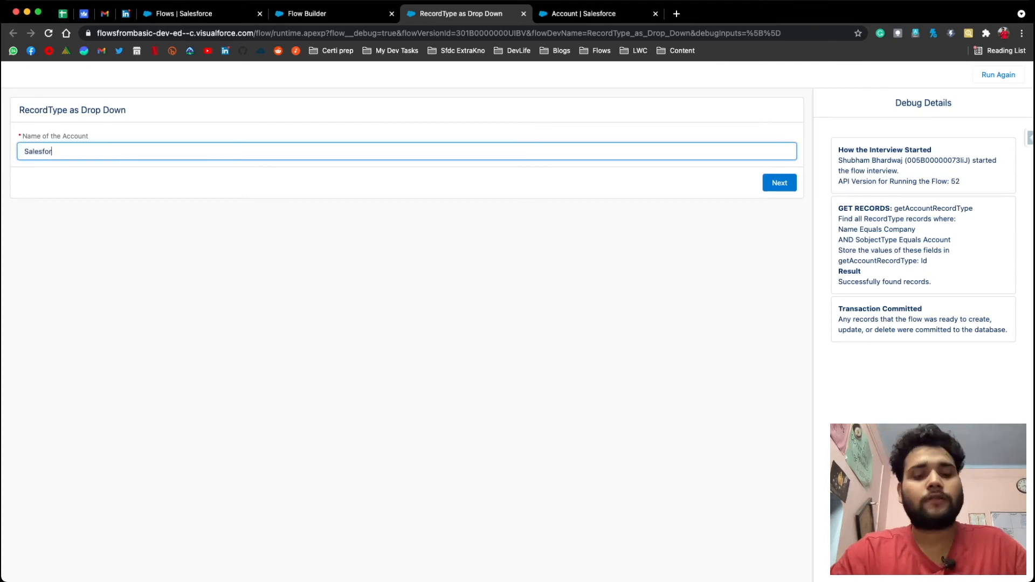
{"action": "key", "text": "BackSpace"}
{"action": "key", "text": "BackSpace"}
{"action": "type", "text": "ek R"}
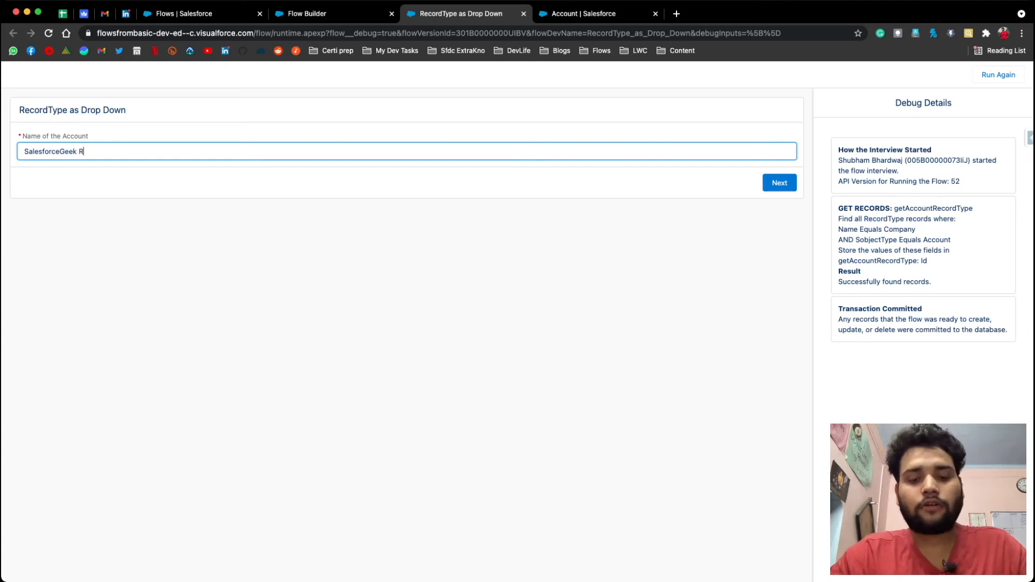
{"action": "type", "text": "ecordTyepe Test"}
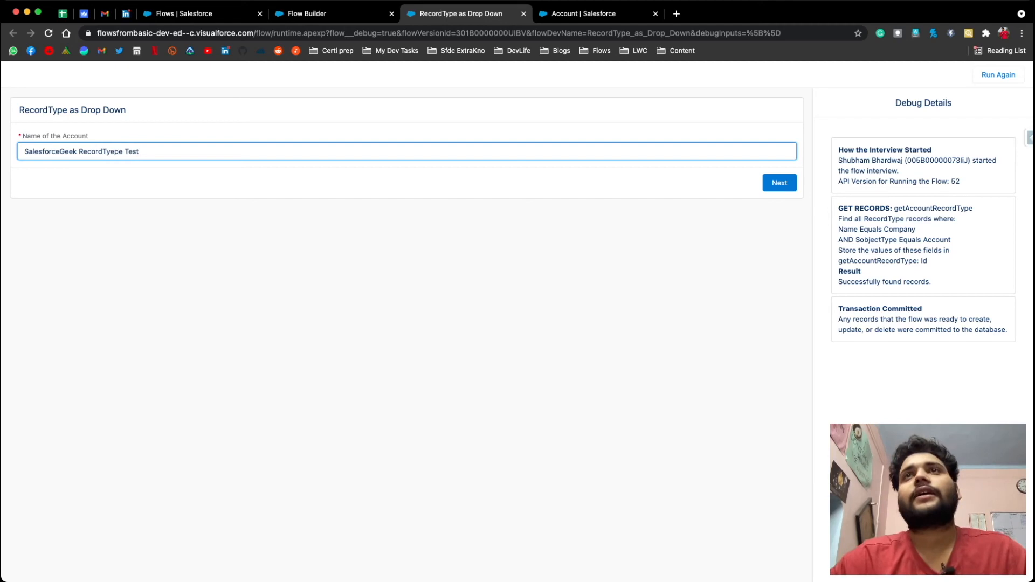
{"action": "key", "text": "Tab"}
{"action": "key", "text": "Return"}
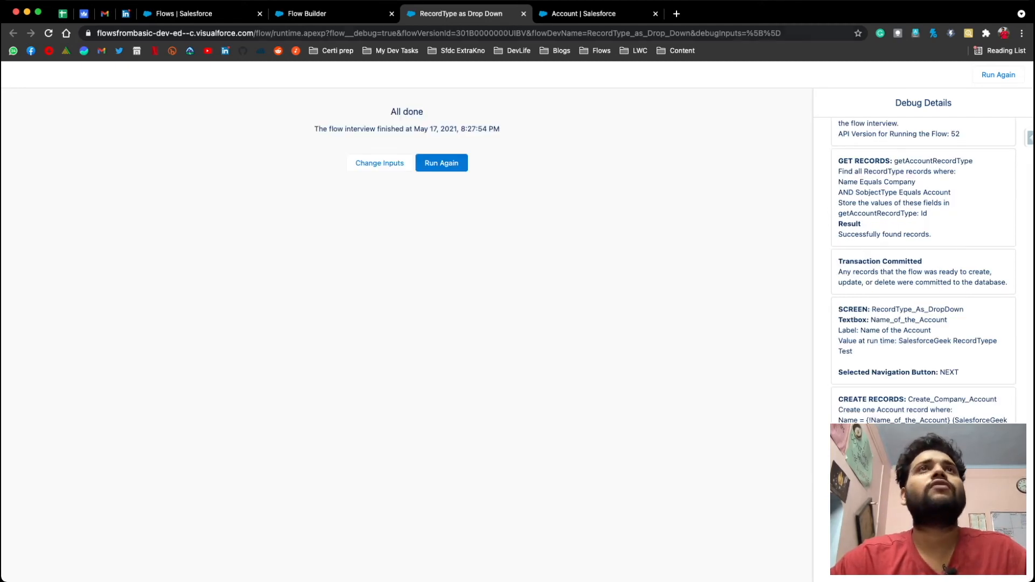
- Switch from the Flows setup page to the Accounts list to check for the account created by the flow
{"action": "left_click", "coordinate": [201, 14]}
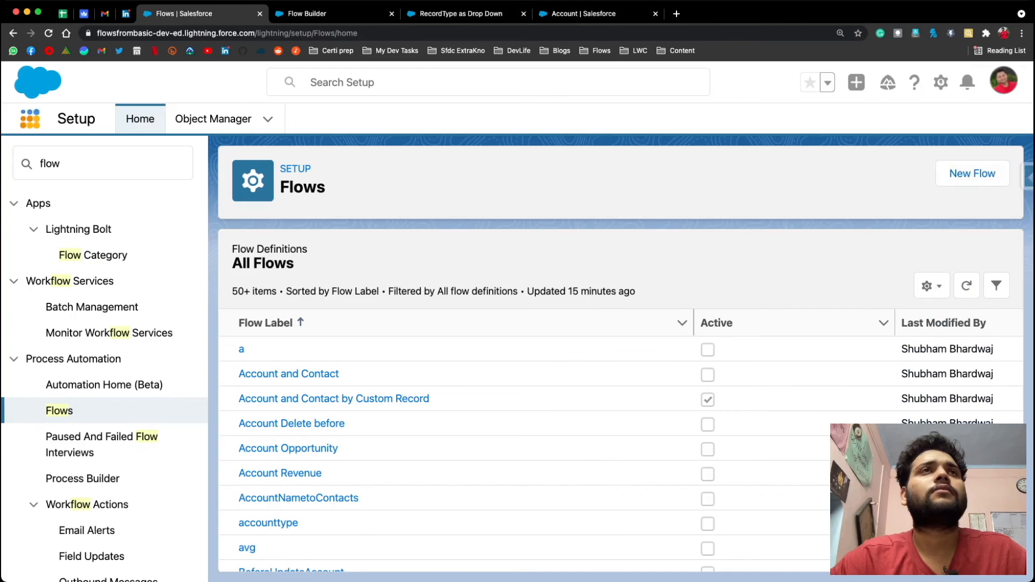
{"action": "left_click", "coordinate": [29, 119]}
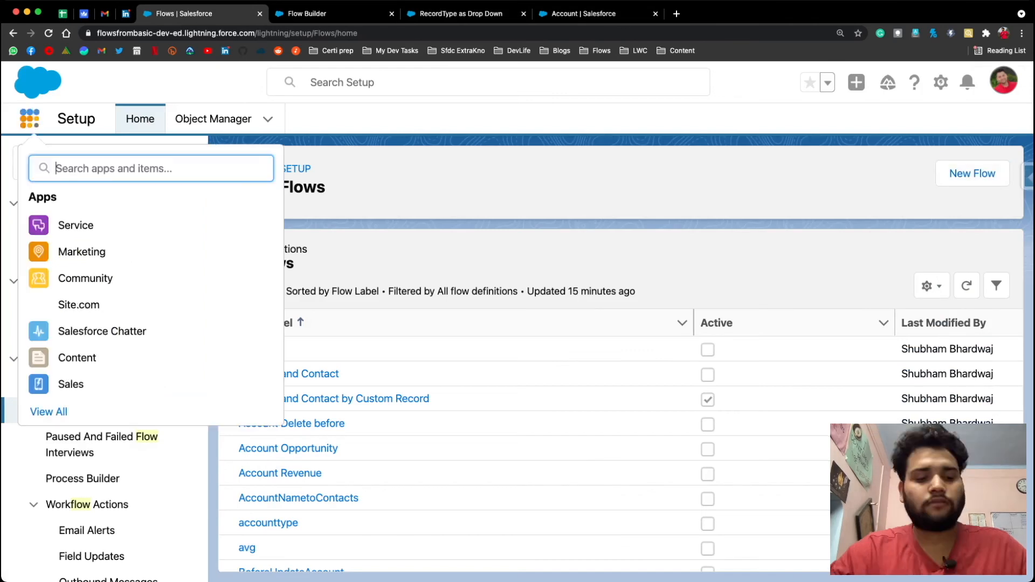
{"action": "type", "text": "Acco"}
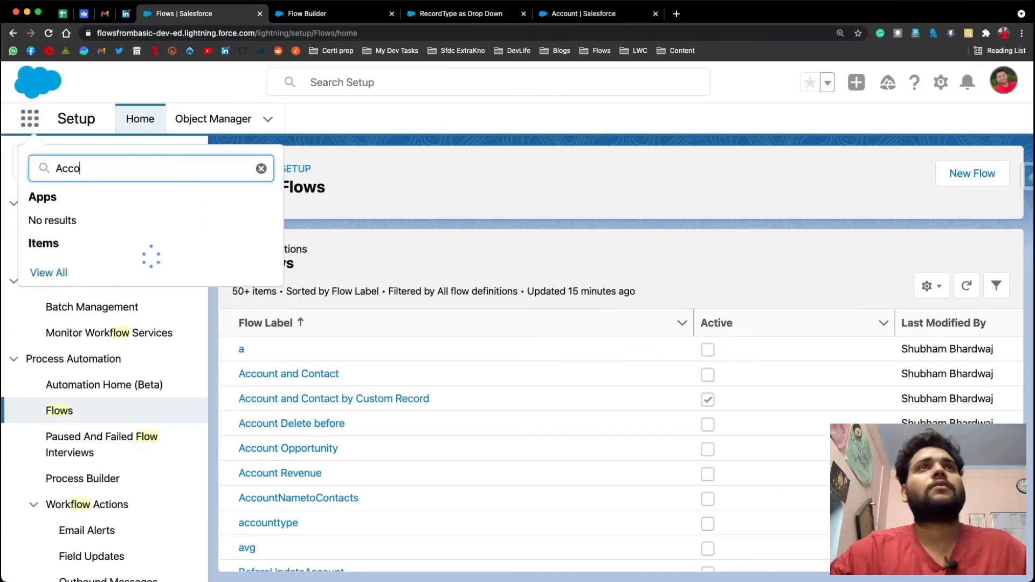
{"action": "type", "text": "unt"}
{"action": "key", "text": "Return"}
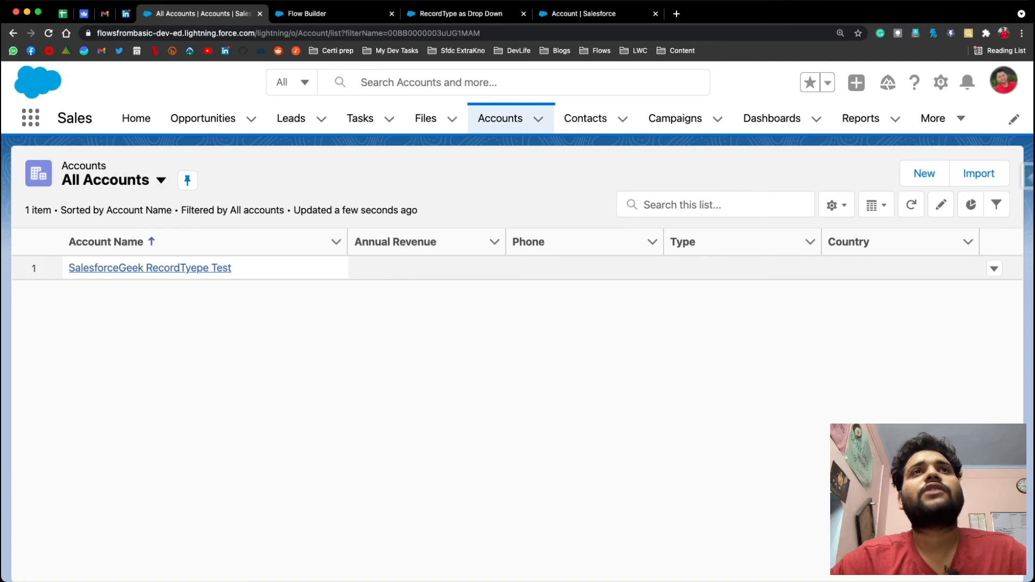
{"action": "key", "text": "ctrl+Tab"}
{"action": "key", "text": "ctrl+Tab"}
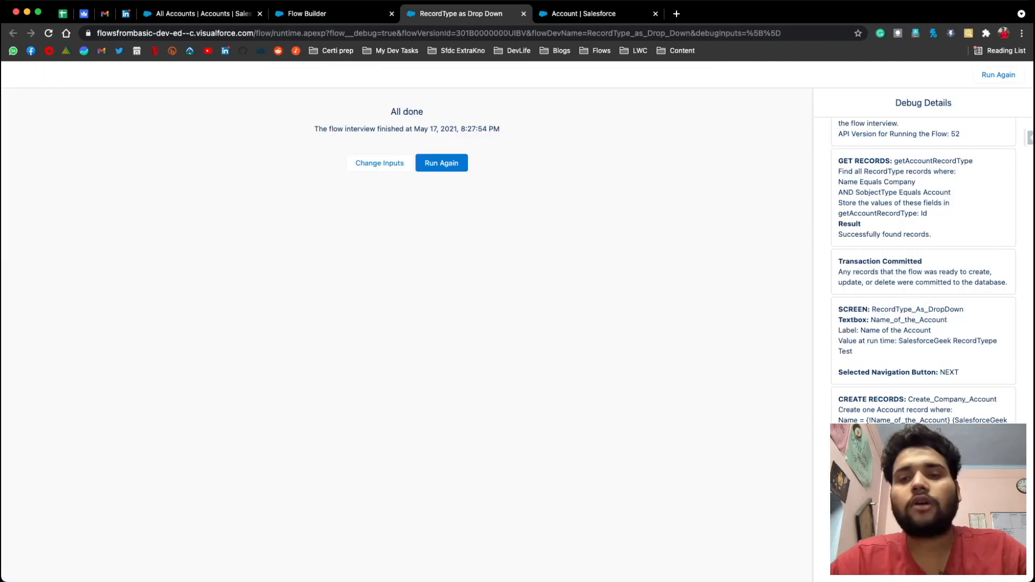
{"action": "key", "text": "ctrl+shift+Tab"}
{"action": "key", "text": "ctrl+shift+Tab"}
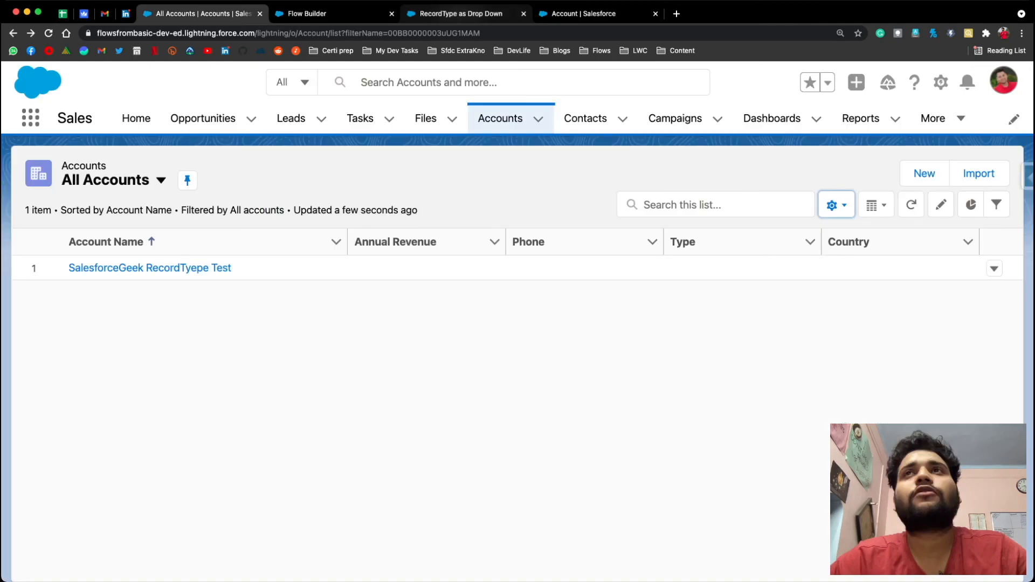
- Open the Company record type from the Account object's record types in Object Manager
{"action": "key", "text": "ctrl+Tab"}
{"action": "key", "text": "ctrl+Tab"}
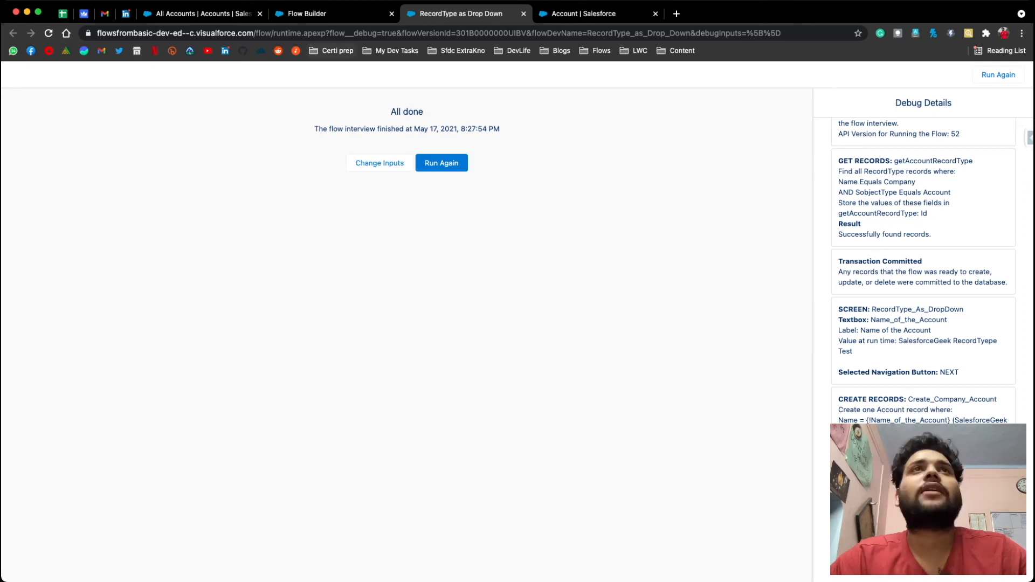
{"action": "key", "text": "ctrl+Tab"}
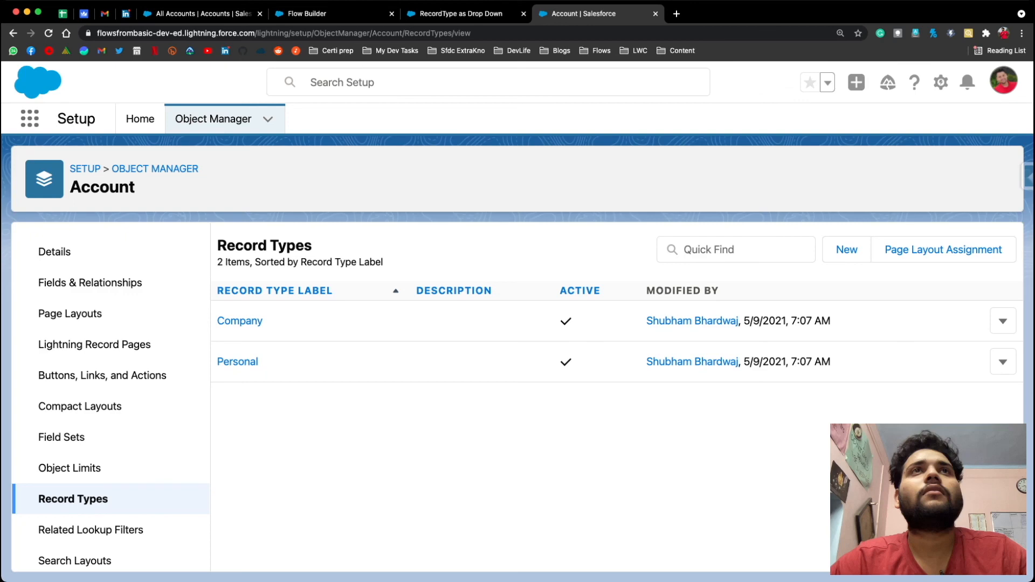
{"action": "left_click", "coordinate": [239, 321]}
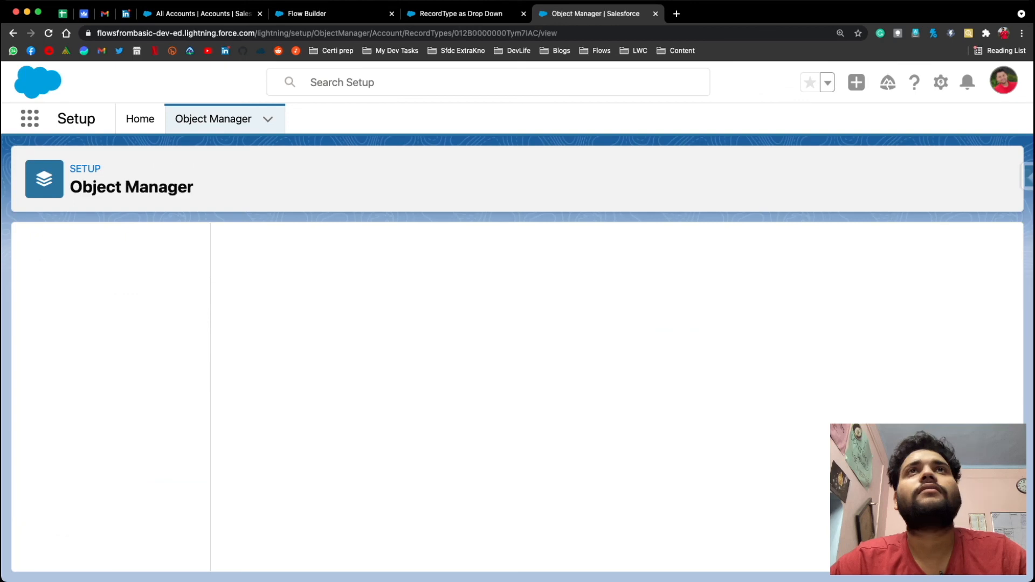